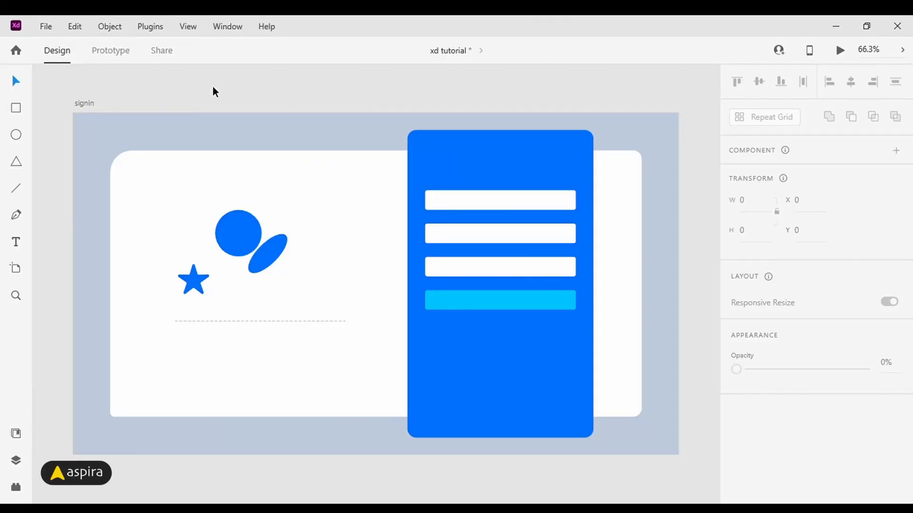
Step: Add the text "Circa" below the circle and ellipse, placing it just above the dashed line
{"action": "left_click", "coordinate": [16, 244]}
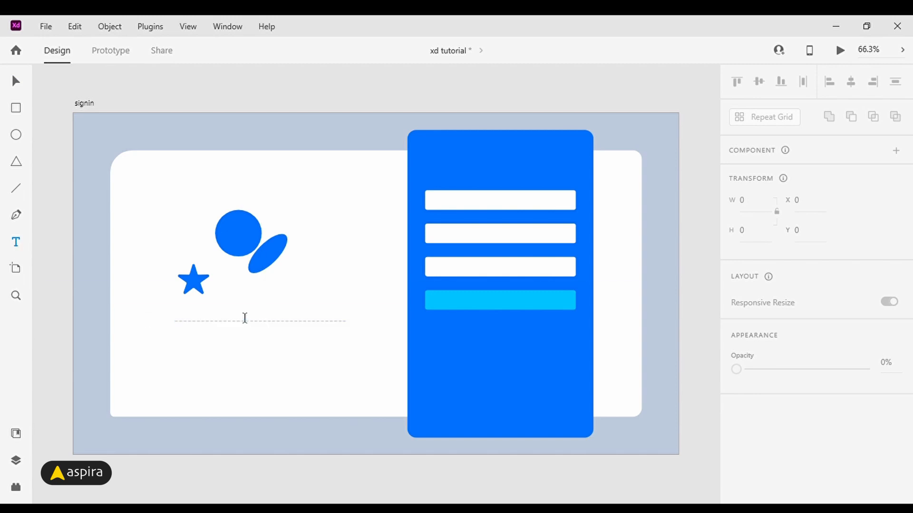
{"action": "left_click", "coordinate": [228, 308]}
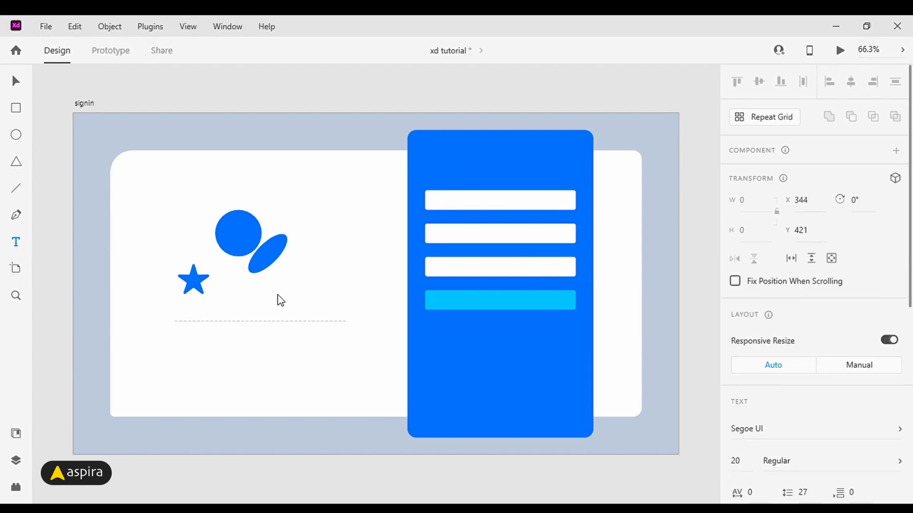
{"action": "type", "text": "Circa"}
{"action": "key", "text": "Escape"}
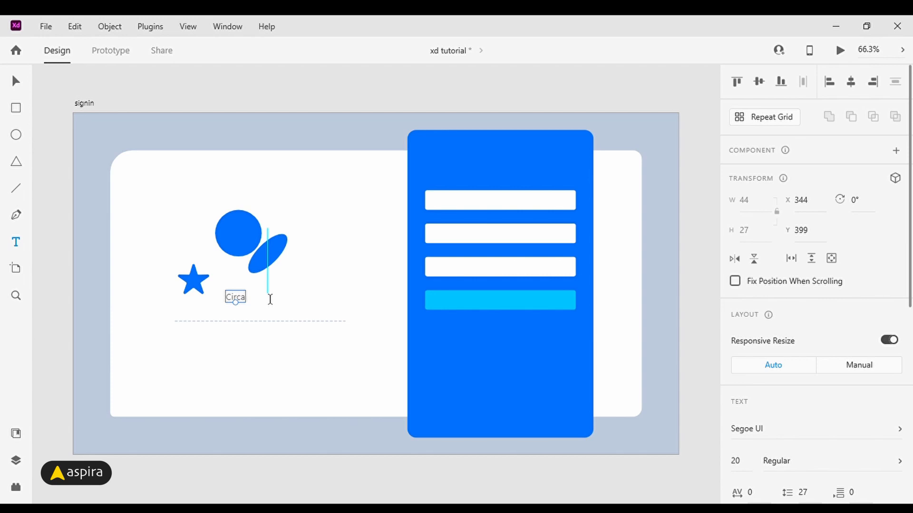
{"action": "key", "text": "v"}
{"action": "left_click_drag", "start_coordinate": [237, 295], "coordinate": [249, 302]}
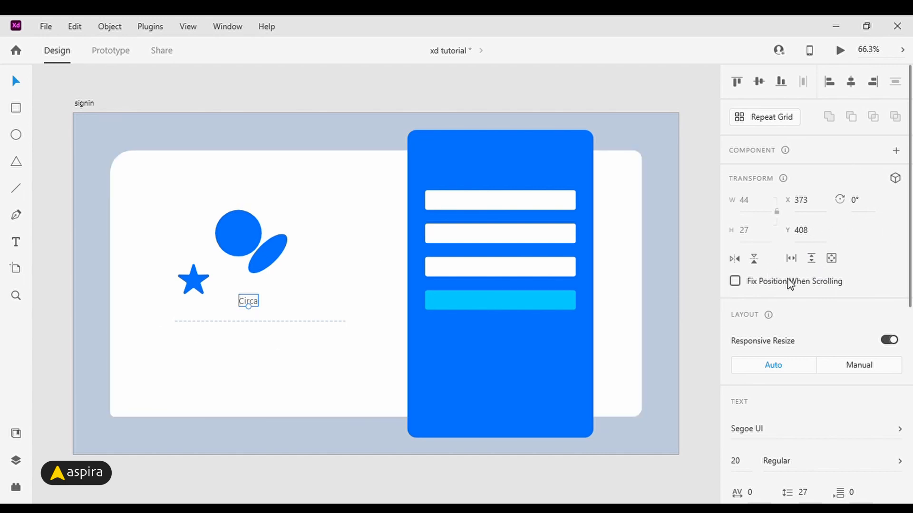
Step: Set the font of the Circa text to Noto Sans
{"action": "scroll", "coordinate": [802, 308], "scroll_direction": "down", "scroll_amount": 6}
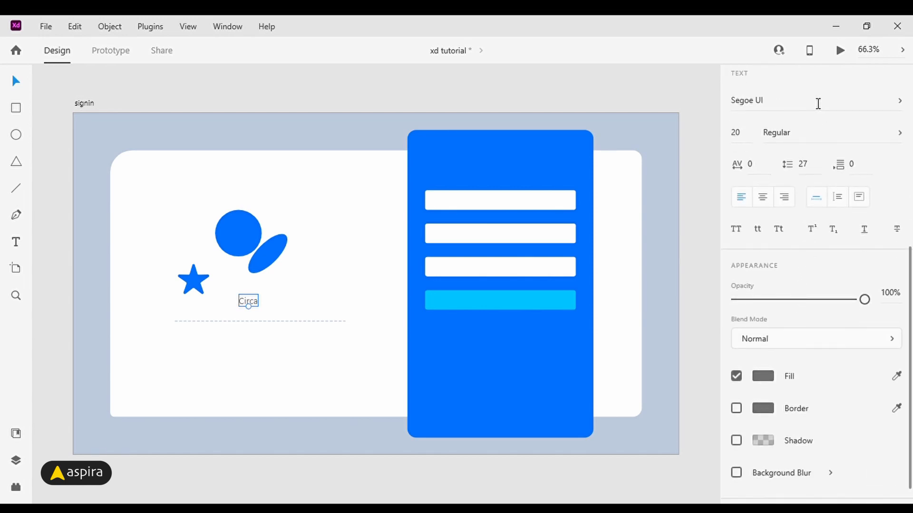
{"action": "left_click", "coordinate": [866, 109]}
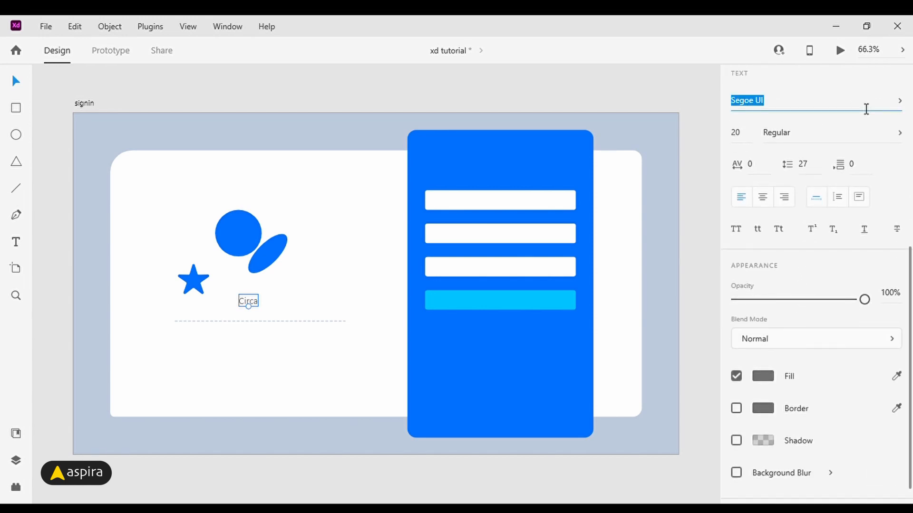
{"action": "left_click", "coordinate": [899, 102]}
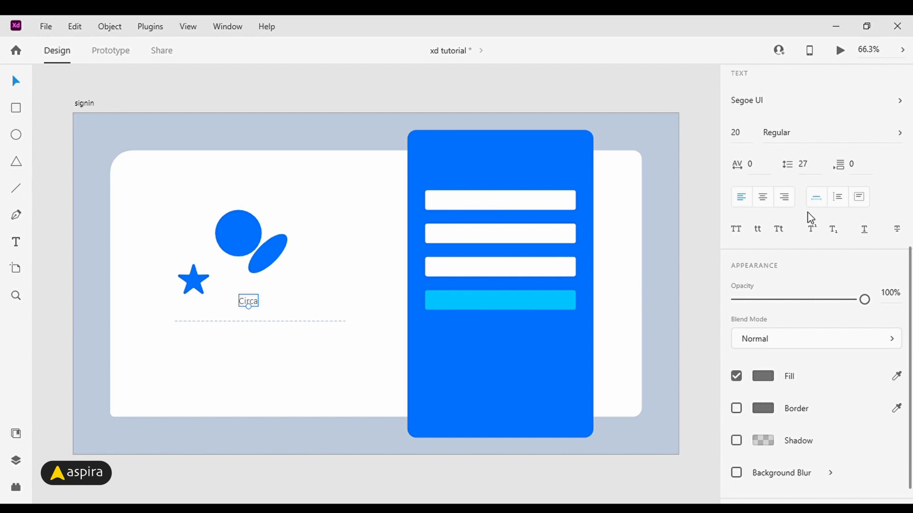
{"action": "key", "text": "ctrl+z"}
{"action": "scroll", "coordinate": [802, 232], "scroll_direction": "up", "scroll_amount": 2}
{"action": "scroll", "coordinate": [802, 217], "scroll_direction": "up", "scroll_amount": 4}
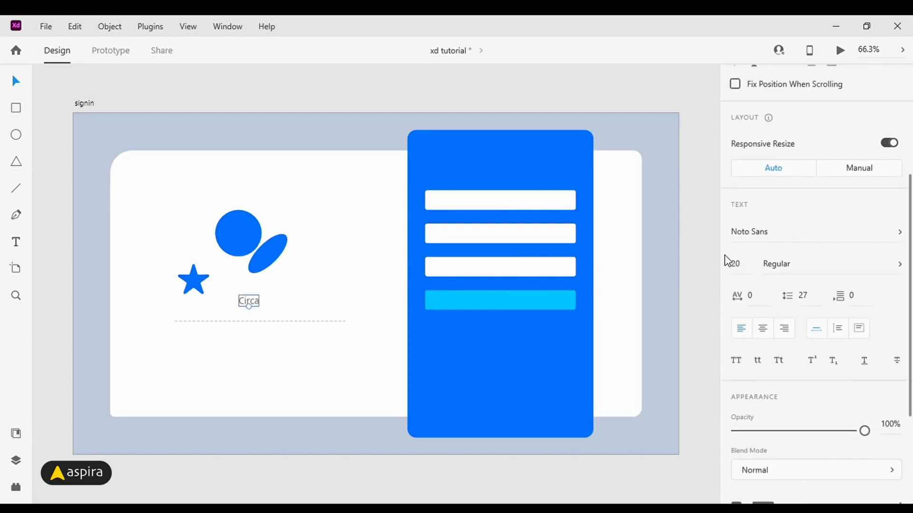
Step: Set the Circa text's font size to 40 and make it bold
{"action": "left_click", "coordinate": [747, 268]}
{"action": "type", "text": "40"}
{"action": "key", "text": "Return"}
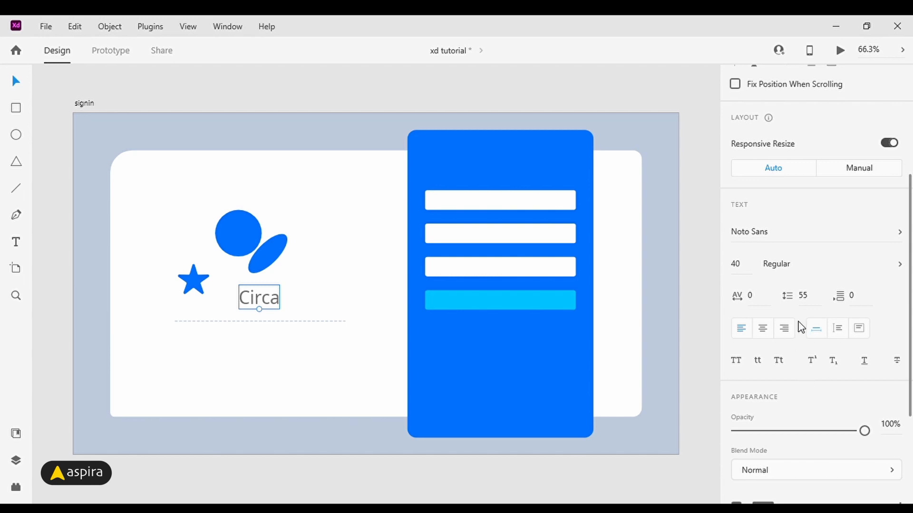
{"action": "key", "text": "ctrl+b"}
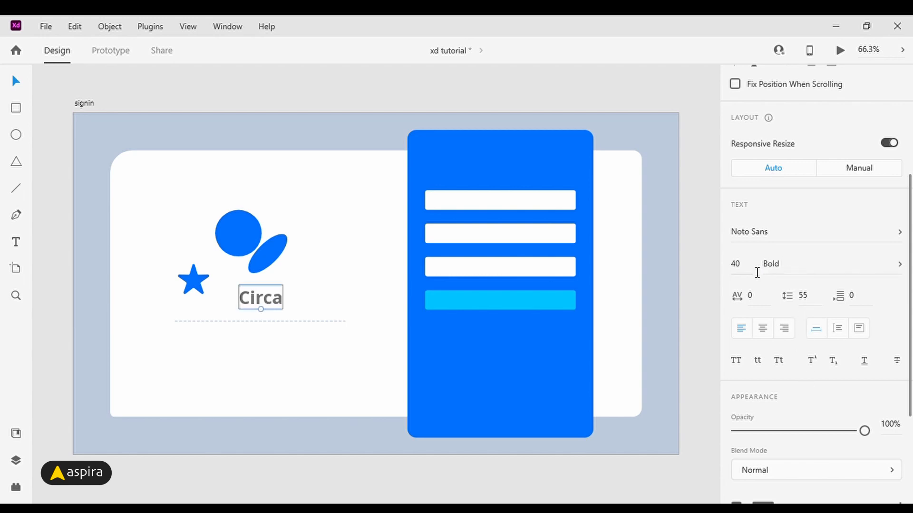
Step: Set the character spacing of the Circa text to 25
{"action": "left_click", "coordinate": [762, 305]}
{"action": "type", "text": "25"}
{"action": "key", "text": "Return"}
Step: Try uppercase, lowercase, title case, underline and strikethrough on the Circa text, then remove the underline and strikethrough
{"action": "scroll", "coordinate": [789, 334], "scroll_direction": "down", "scroll_amount": 3}
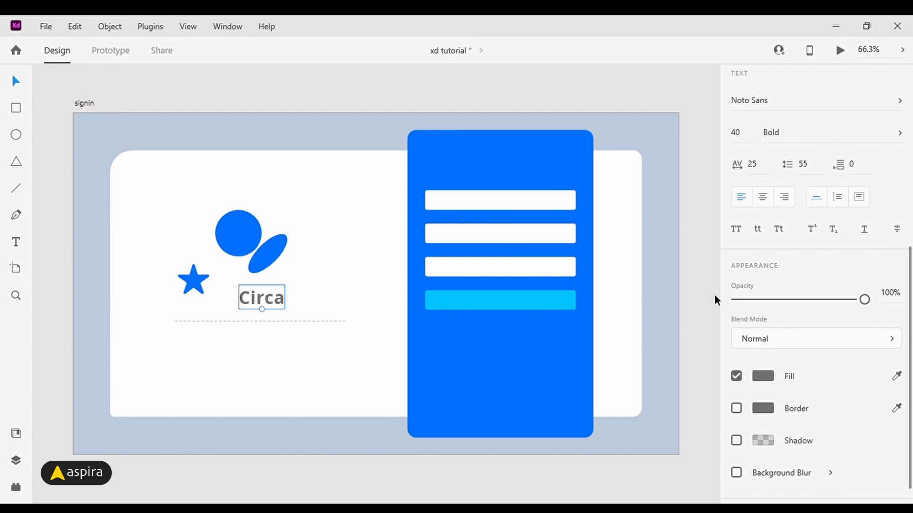
{"action": "left_click", "coordinate": [736, 230]}
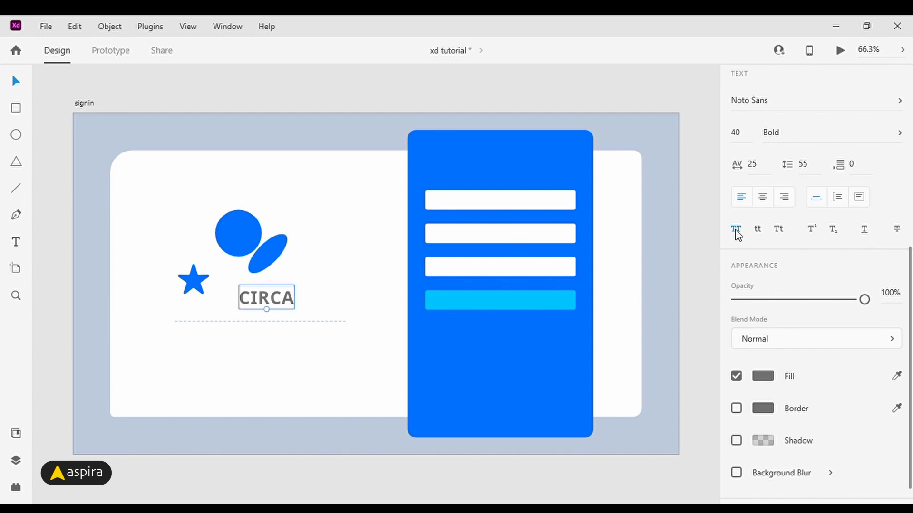
{"action": "left_click", "coordinate": [759, 236]}
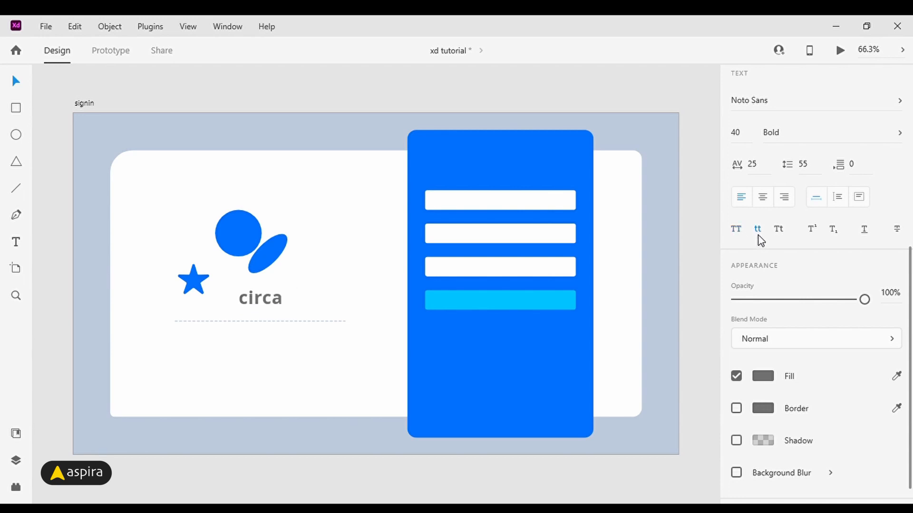
{"action": "left_click", "coordinate": [780, 233]}
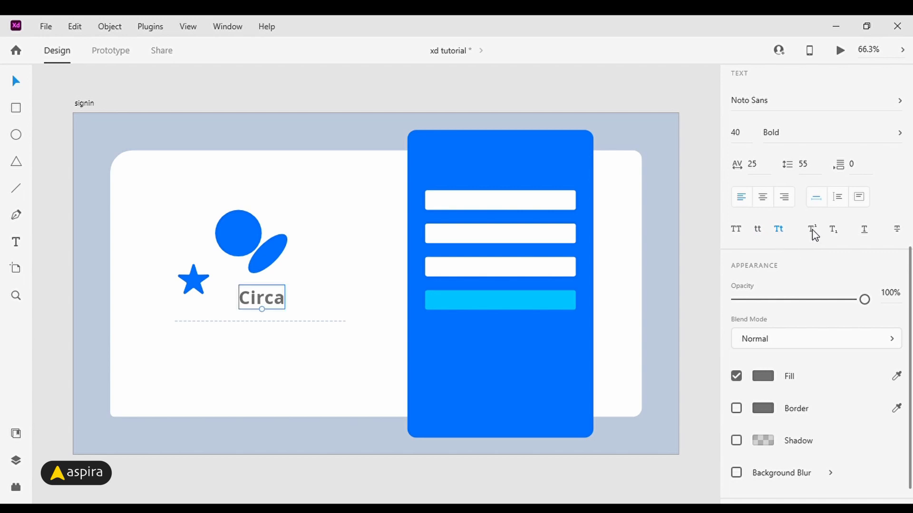
{"action": "left_click", "coordinate": [866, 232]}
{"action": "left_click", "coordinate": [899, 233]}
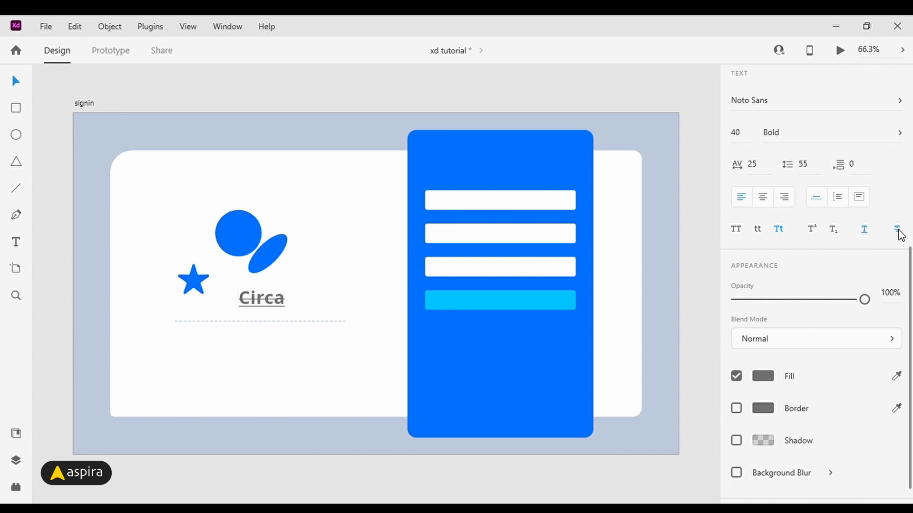
{"action": "left_click", "coordinate": [898, 233]}
{"action": "left_click", "coordinate": [865, 231]}
Step: Make the Circa text uppercase and set its character spacing to 50
{"action": "left_click", "coordinate": [740, 234]}
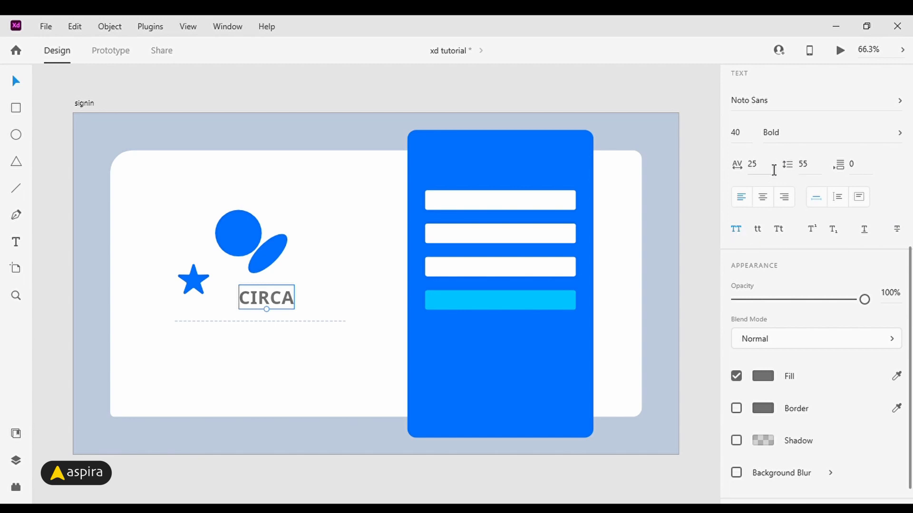
{"action": "left_click", "coordinate": [757, 175]}
{"action": "type", "text": "50"}
{"action": "key", "text": "Return"}
Step: Fill the CIRCA text with the saved blue #0070FF and deselect it
{"action": "scroll", "coordinate": [792, 291], "scroll_direction": "down", "scroll_amount": 1}
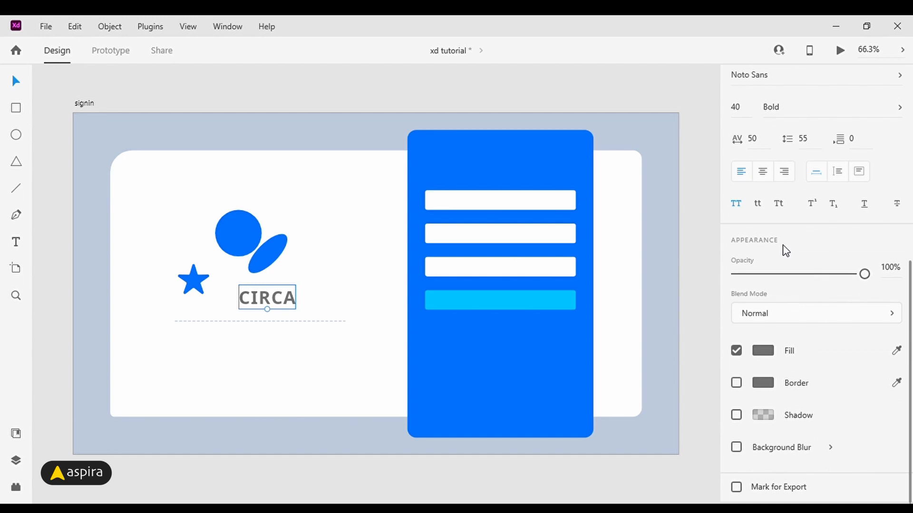
{"action": "left_click", "coordinate": [764, 353]}
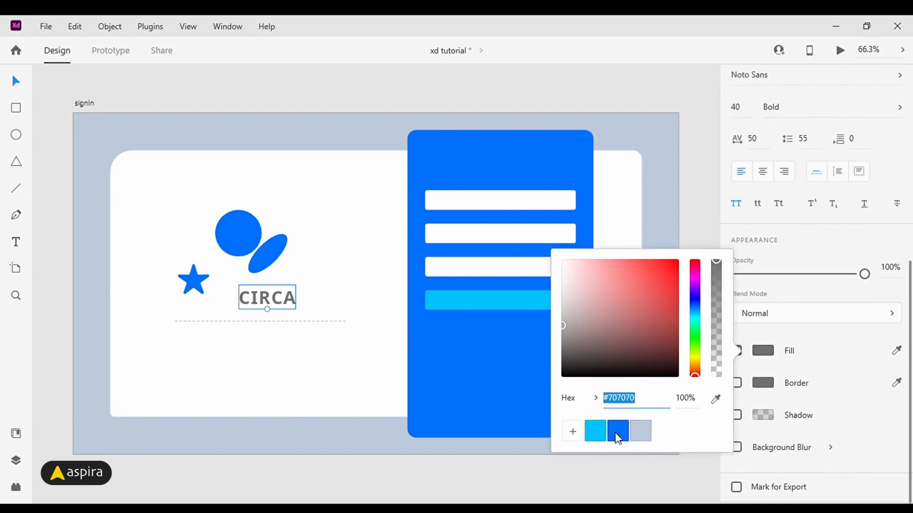
{"action": "left_click", "coordinate": [617, 437]}
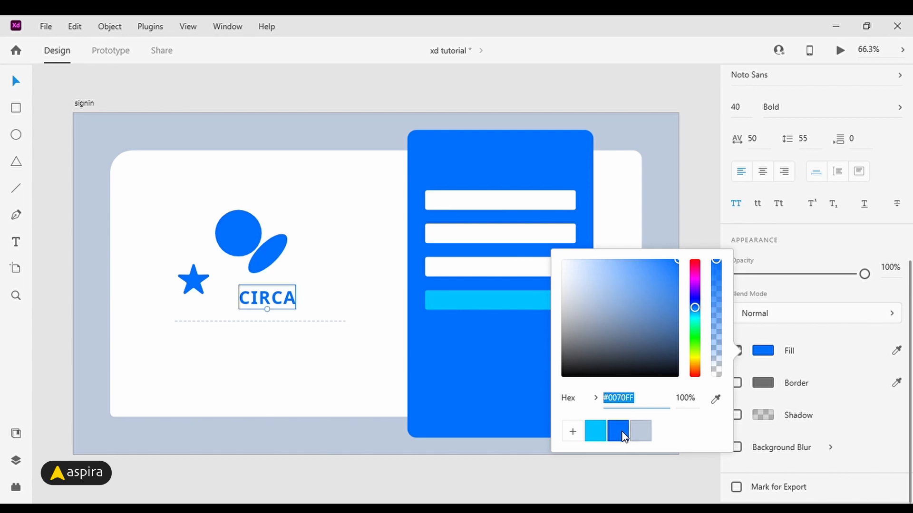
{"action": "left_click", "coordinate": [691, 177]}
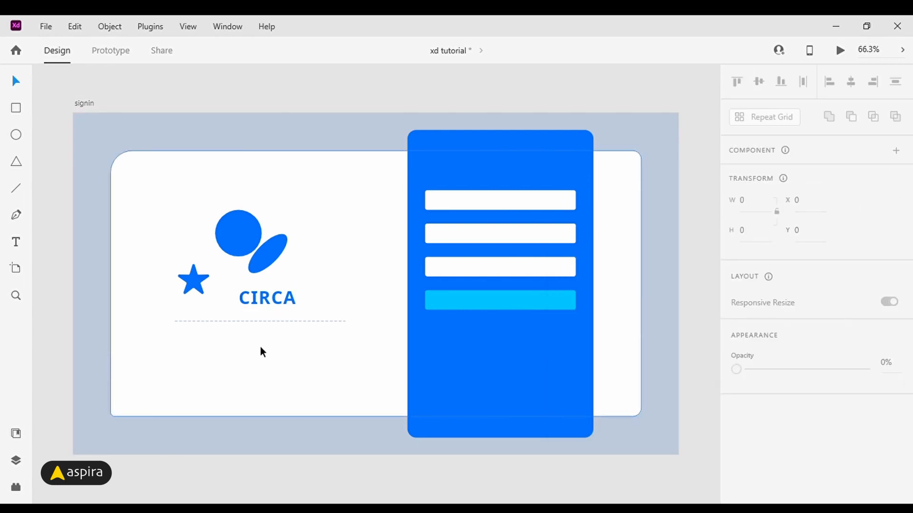
Step: Add the text "Welcome to circa. You can easy to manage your design here." below the CIRCA title
{"action": "key", "text": "t"}
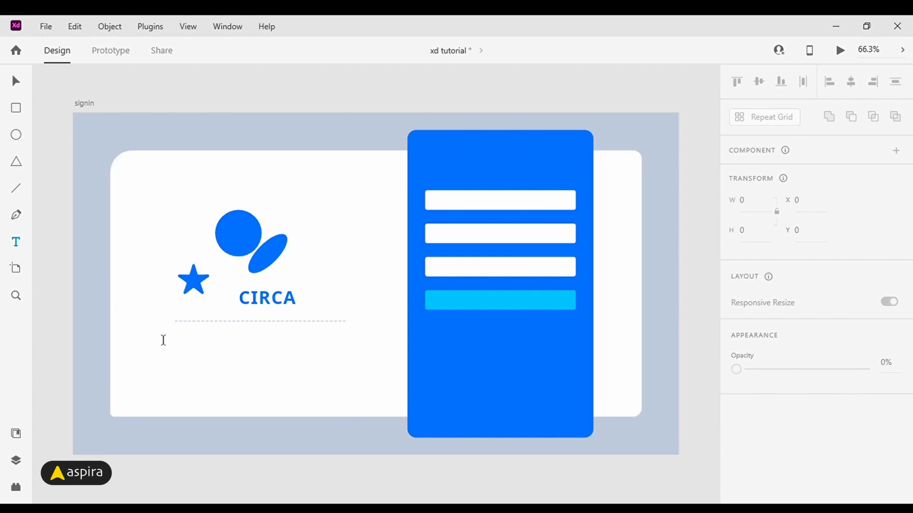
{"action": "left_click", "coordinate": [162, 336]}
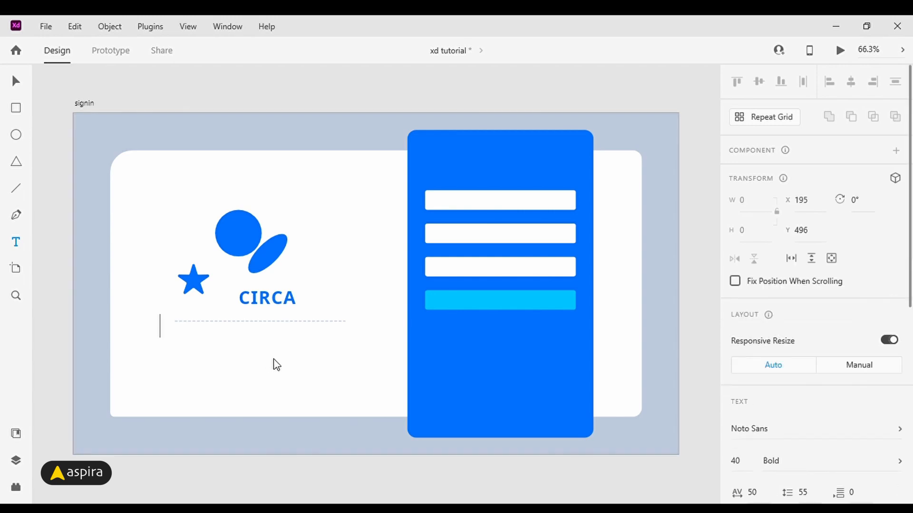
{"action": "type", "text": "Welcome to cir"}
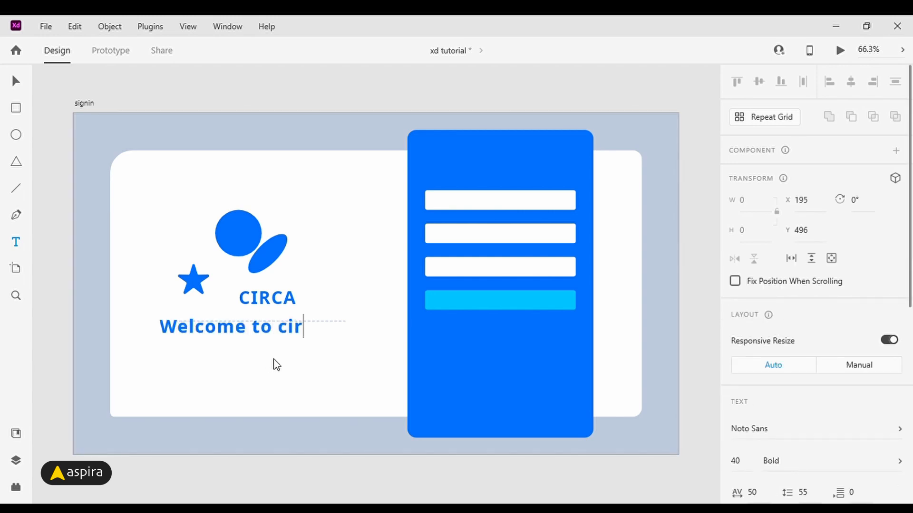
{"action": "type", "text": "ca. You"}
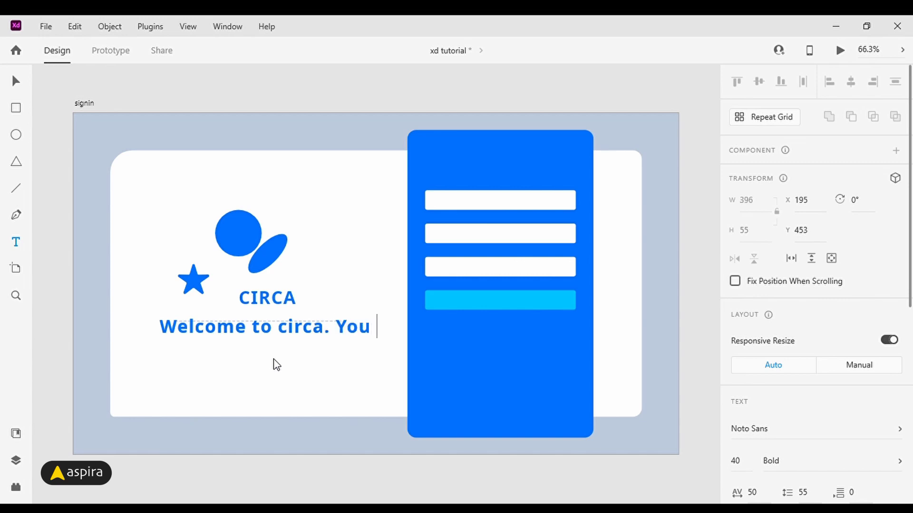
{"action": "type", "text": " can easy to manage your "}
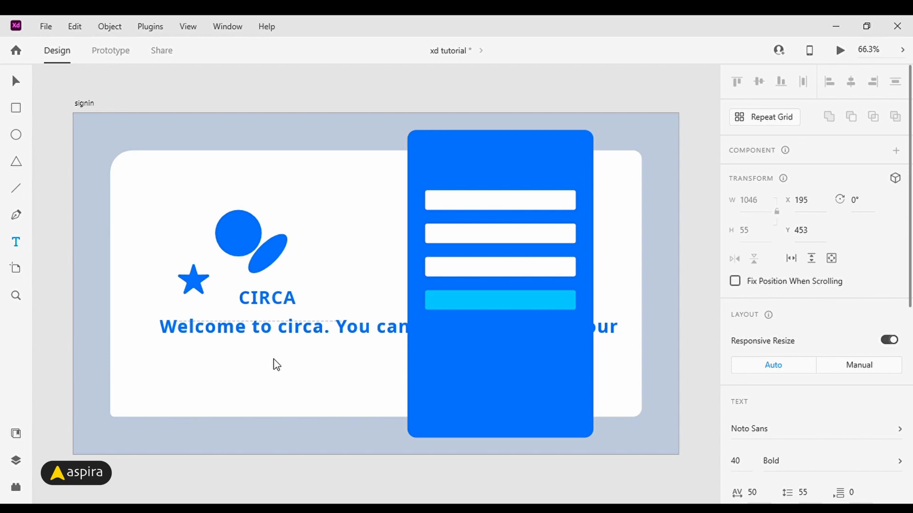
{"action": "type", "text": "design her"}
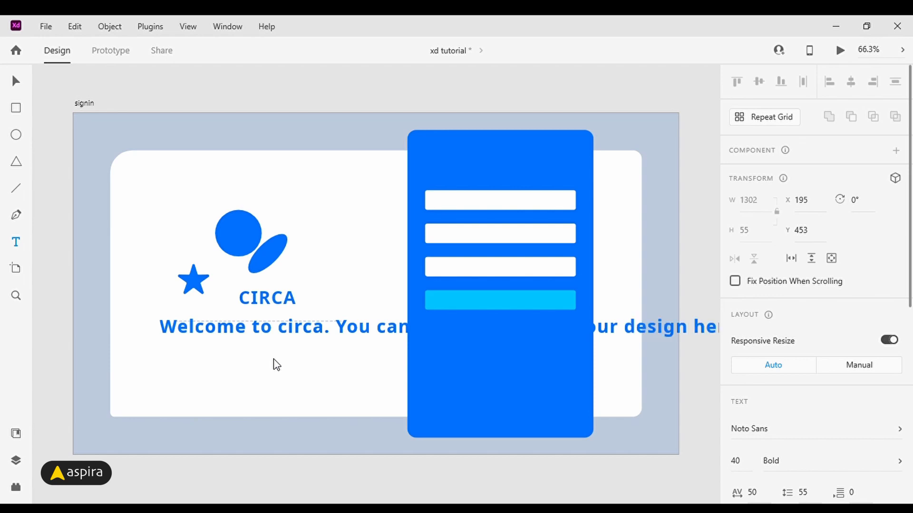
{"action": "key", "text": "Escape"}
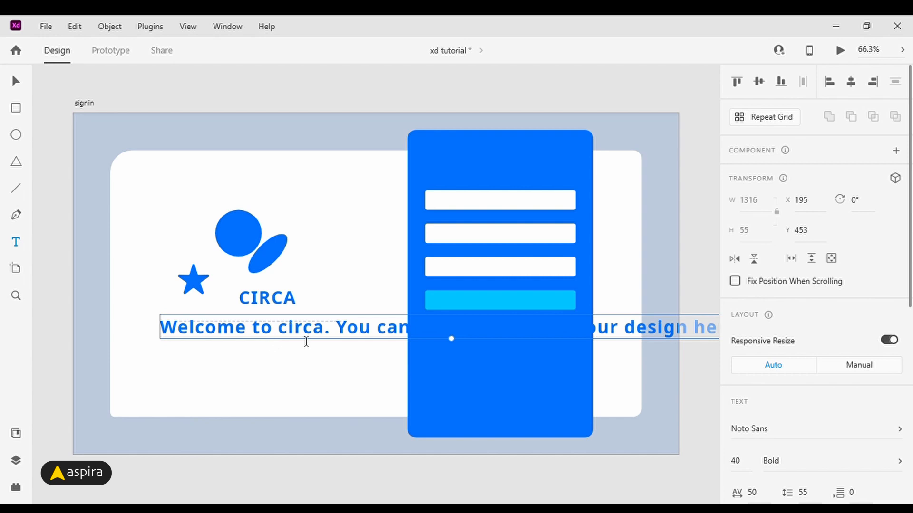
Step: Narrow the welcome text box to about the width of "Welcome to circa." and make its height automatic
{"action": "scroll", "coordinate": [840, 375], "scroll_direction": "down", "scroll_amount": 3}
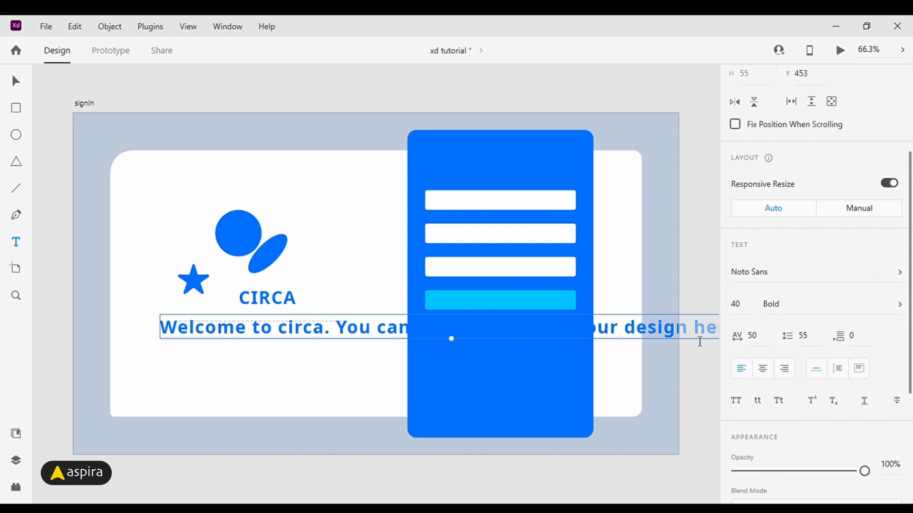
{"action": "left_click", "coordinate": [863, 373]}
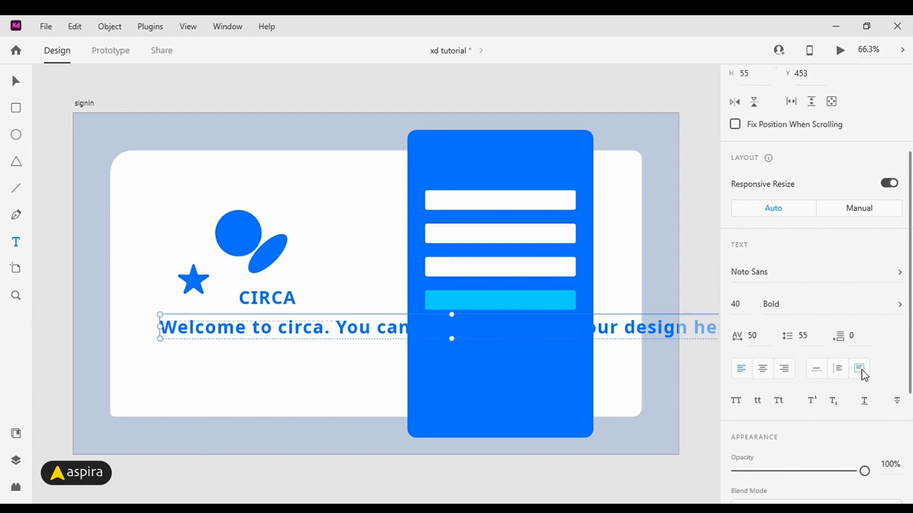
{"action": "left_click_drag", "start_coordinate": [678, 261], "coordinate": [601, 230]}
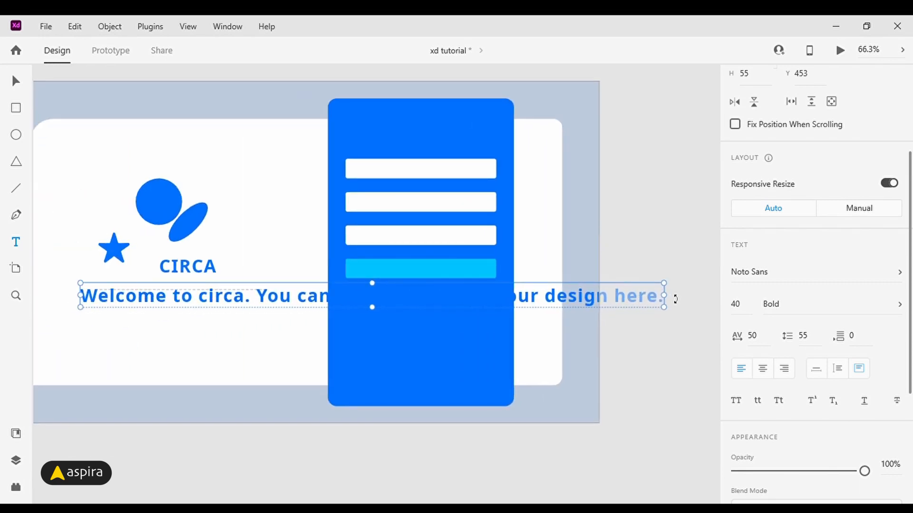
{"action": "left_click_drag", "start_coordinate": [668, 301], "coordinate": [259, 308]}
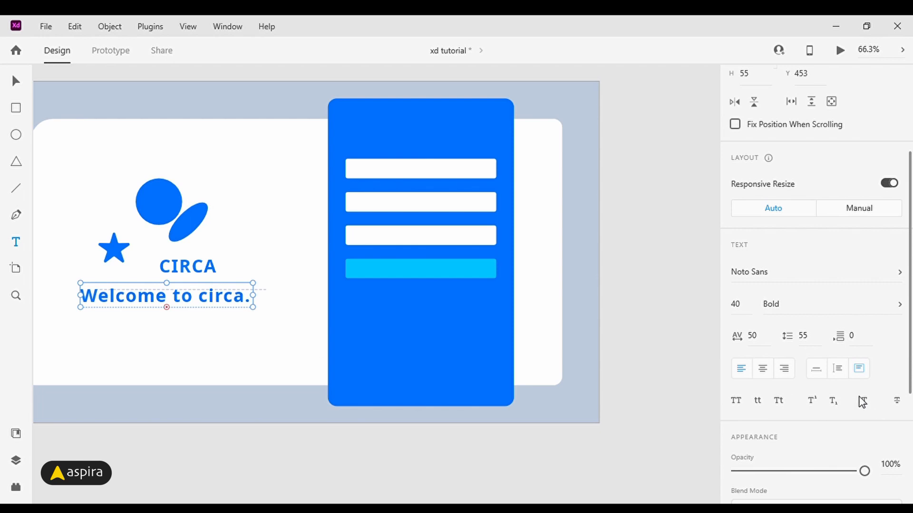
{"action": "left_click", "coordinate": [838, 374]}
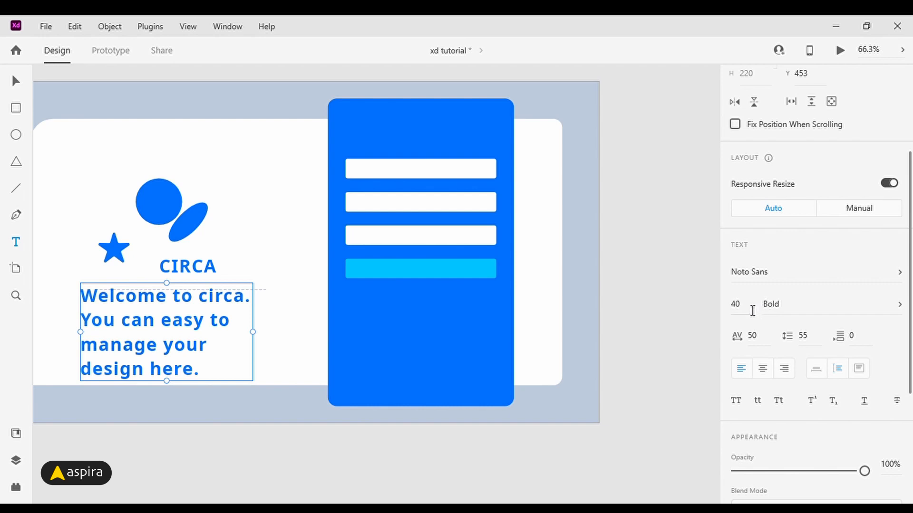
Step: Set the font of the welcome text to Open Sans
{"action": "left_click", "coordinate": [861, 278]}
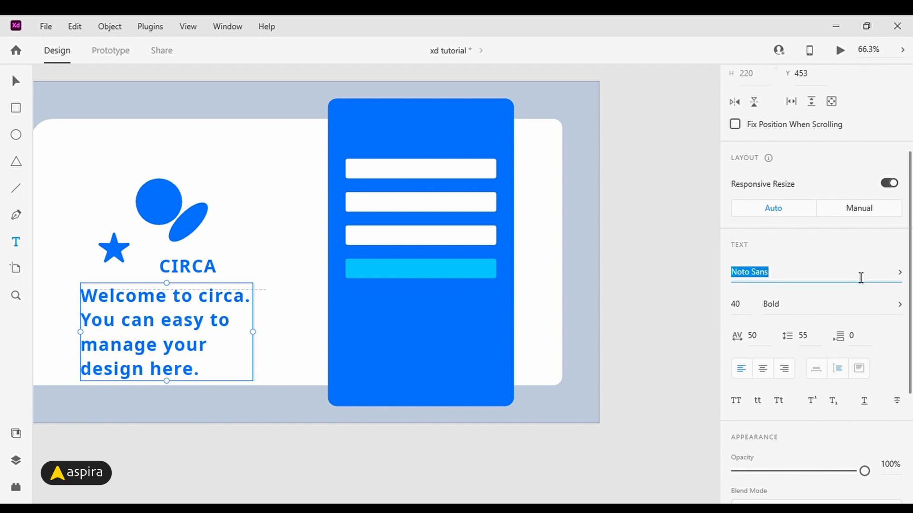
{"action": "left_click", "coordinate": [901, 277]}
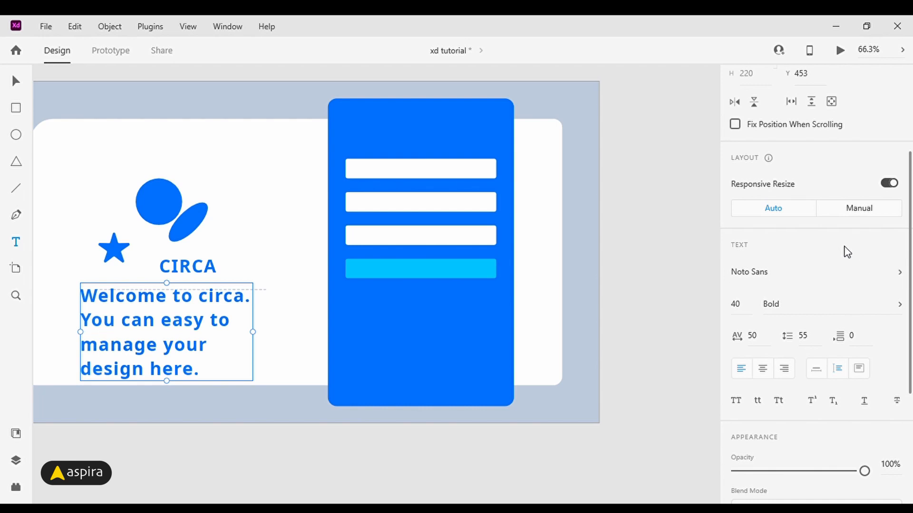
{"action": "left_click", "coordinate": [815, 306]}
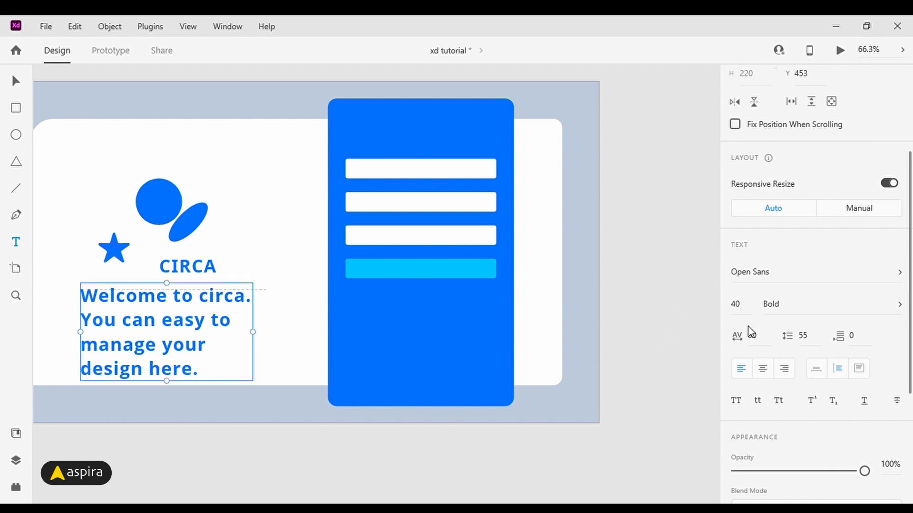
Step: Set the welcome text to font size 18, Regular weight and character spacing 0
{"action": "left_click", "coordinate": [743, 309]}
{"action": "type", "text": "18"}
{"action": "key", "text": "Return"}
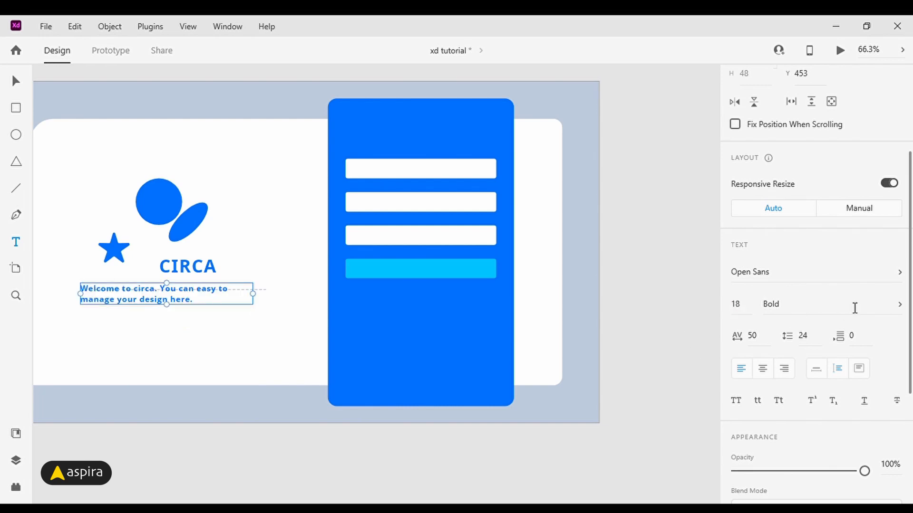
{"action": "left_click", "coordinate": [811, 261]}
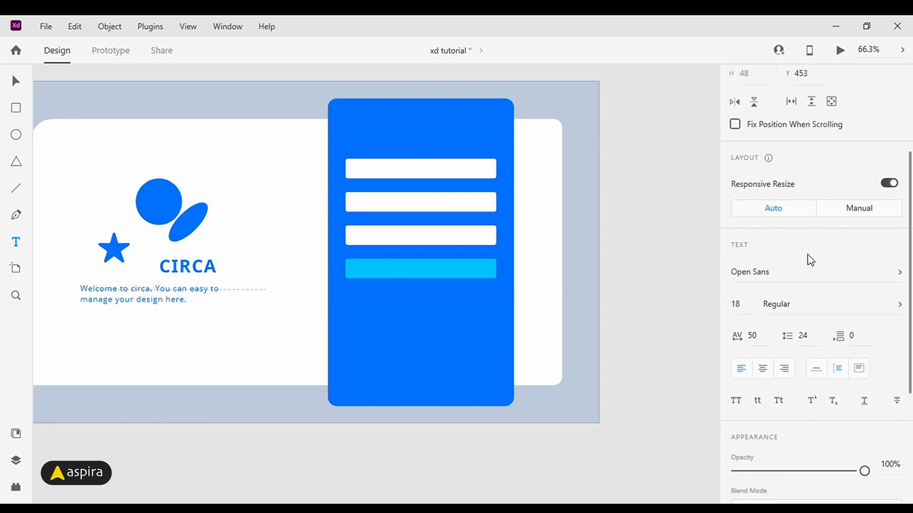
{"action": "left_click", "coordinate": [758, 338]}
{"action": "type", "text": "0"}
{"action": "key", "text": "Tab"}
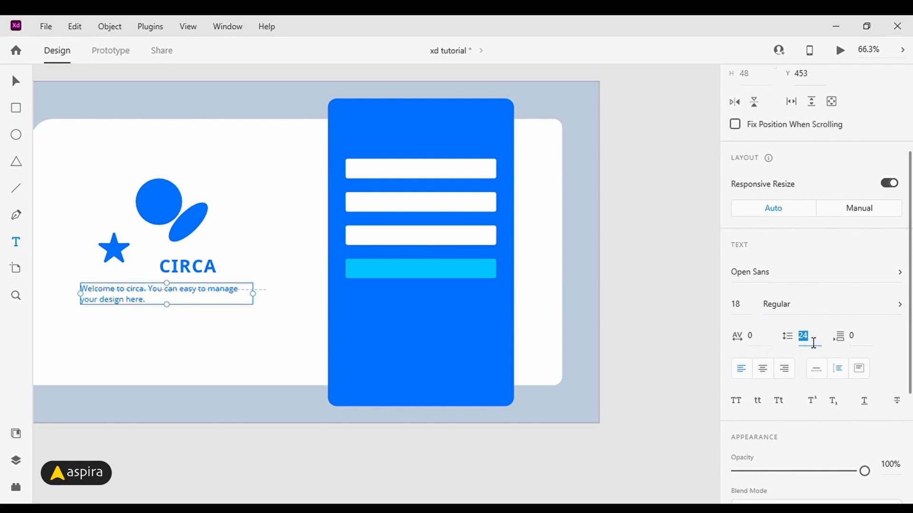
Step: Set the line spacing of the welcome text to 28 and deselect it
{"action": "type", "text": "28"}
{"action": "key", "text": "Return"}
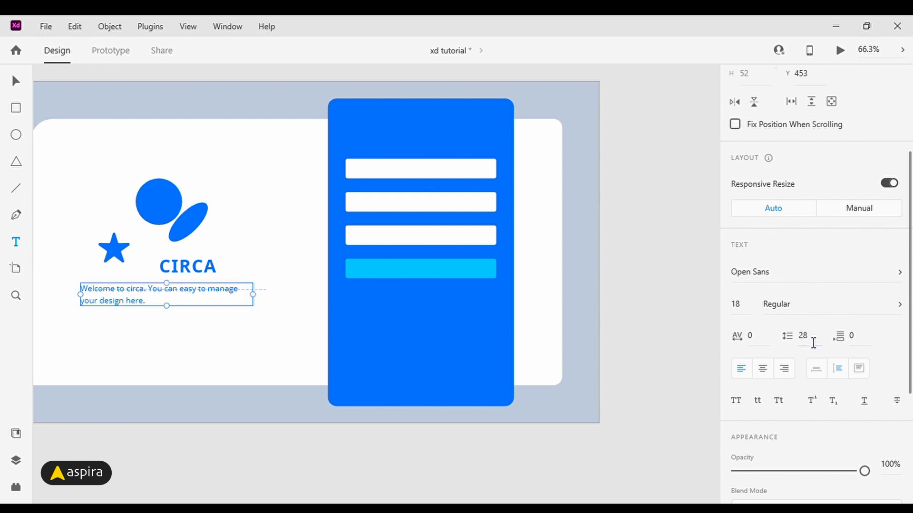
{"action": "left_click", "coordinate": [239, 173]}
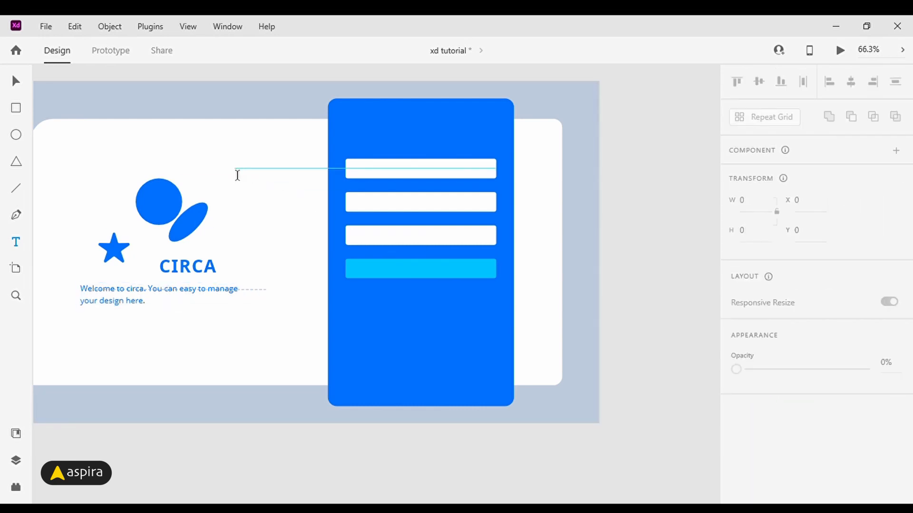
{"action": "key", "text": "Escape"}
Step: Increase the line spacing of the welcome text to 32 and deselect it
{"action": "key", "text": "z"}
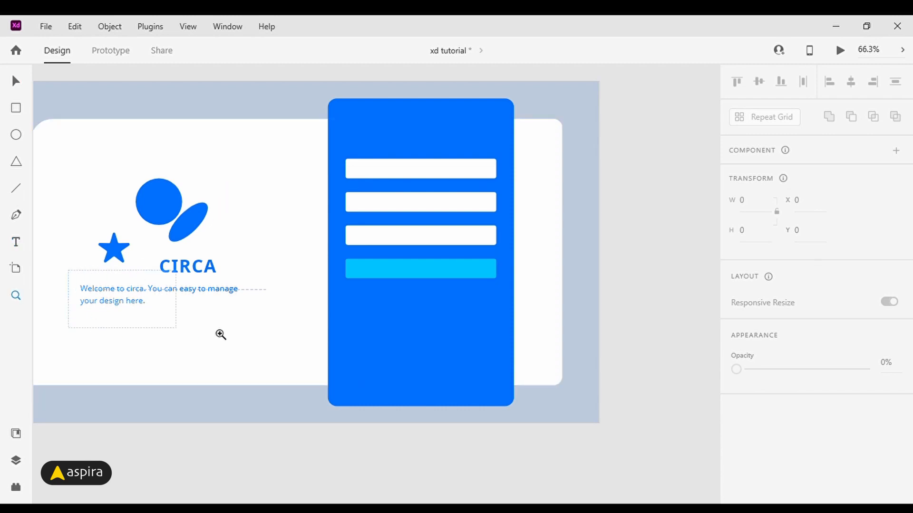
{"action": "left_click_drag", "start_coordinate": [69, 270], "coordinate": [265, 325]}
{"action": "key", "text": "v"}
{"action": "left_click", "coordinate": [245, 294]}
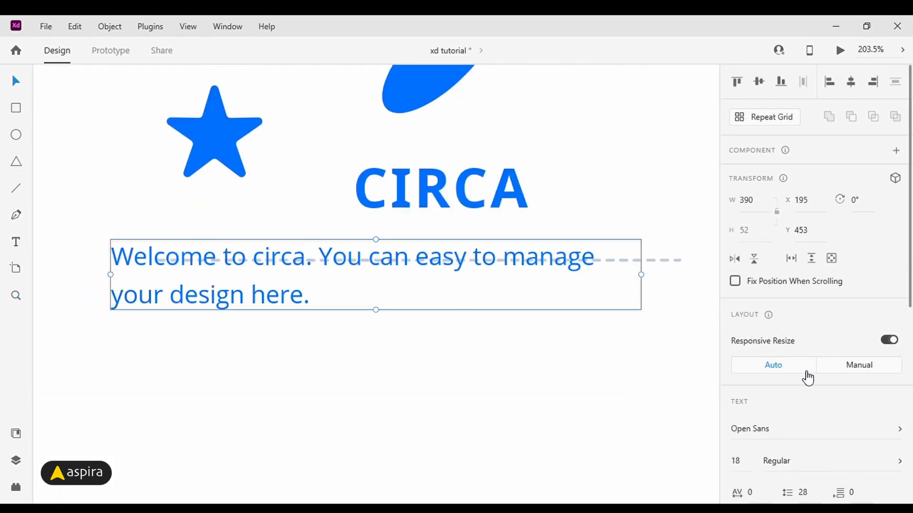
{"action": "scroll", "coordinate": [817, 310], "scroll_direction": "down", "scroll_amount": 6}
{"action": "scroll", "coordinate": [817, 309], "scroll_direction": "down", "scroll_amount": 2}
{"action": "left_click", "coordinate": [809, 167]}
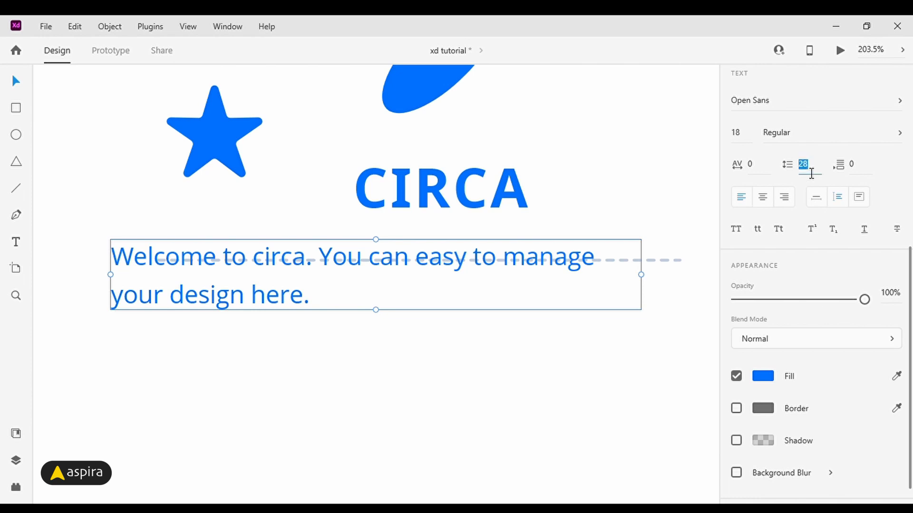
{"action": "type", "text": "32"}
{"action": "left_click", "coordinate": [526, 338]}
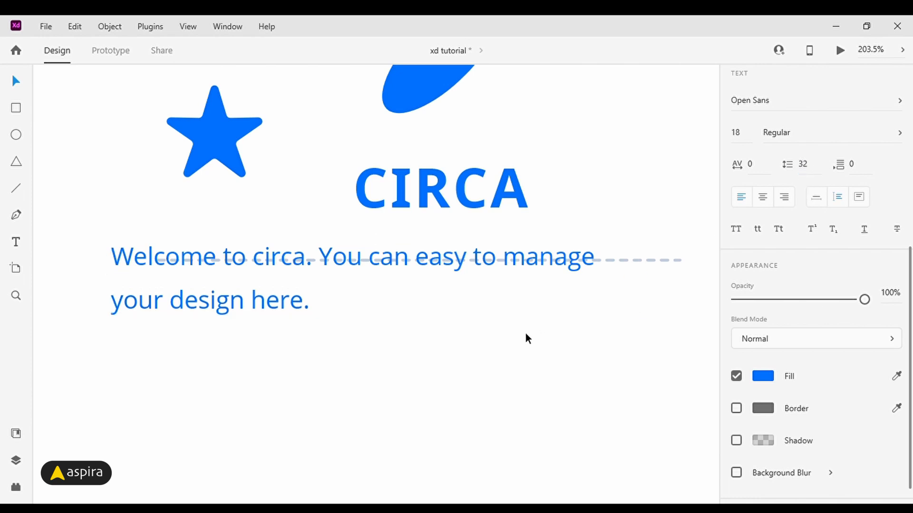
Step: Move the welcome text down so it sits below the dashed line under the CIRCA title
{"action": "left_click", "coordinate": [204, 259]}
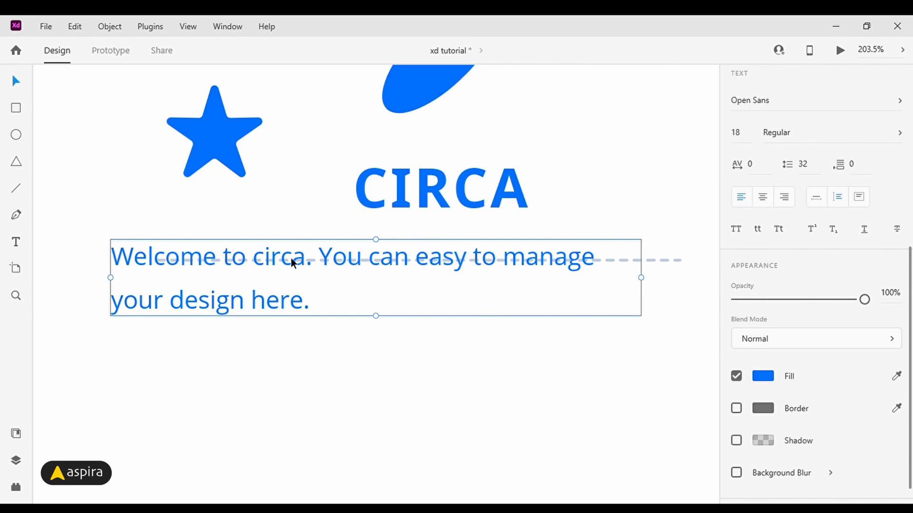
{"action": "left_click_drag", "start_coordinate": [293, 264], "coordinate": [296, 326]}
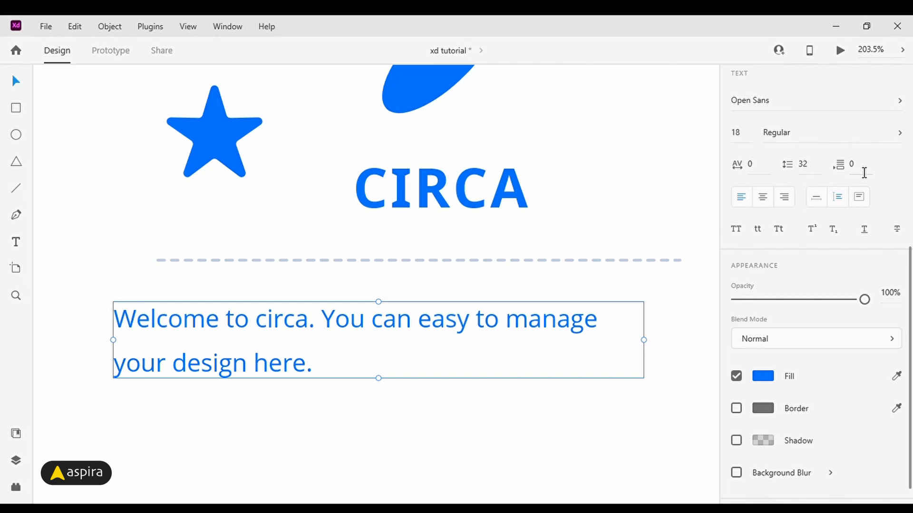
Step: Break the welcome text before "You" so the second sentence starts a new paragraph
{"action": "double_click", "coordinate": [356, 328]}
{"action": "left_click", "coordinate": [325, 322]}
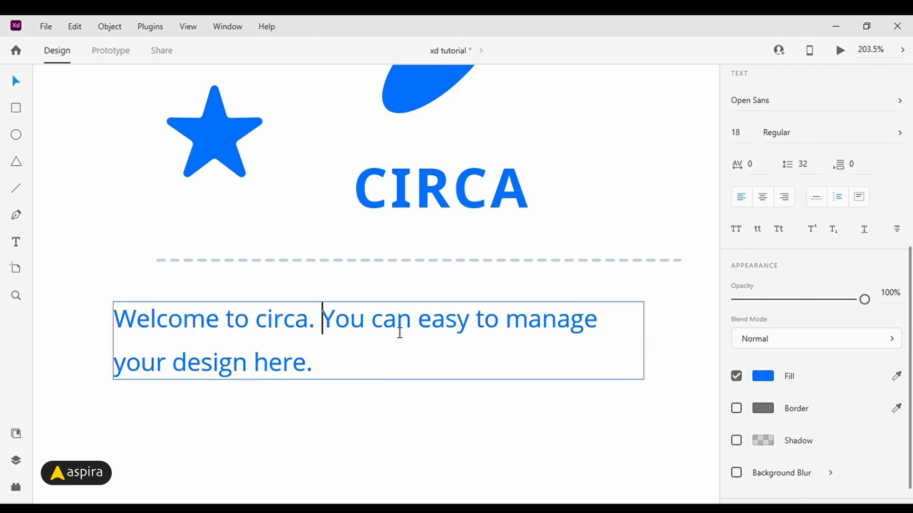
{"action": "key", "text": "Return"}
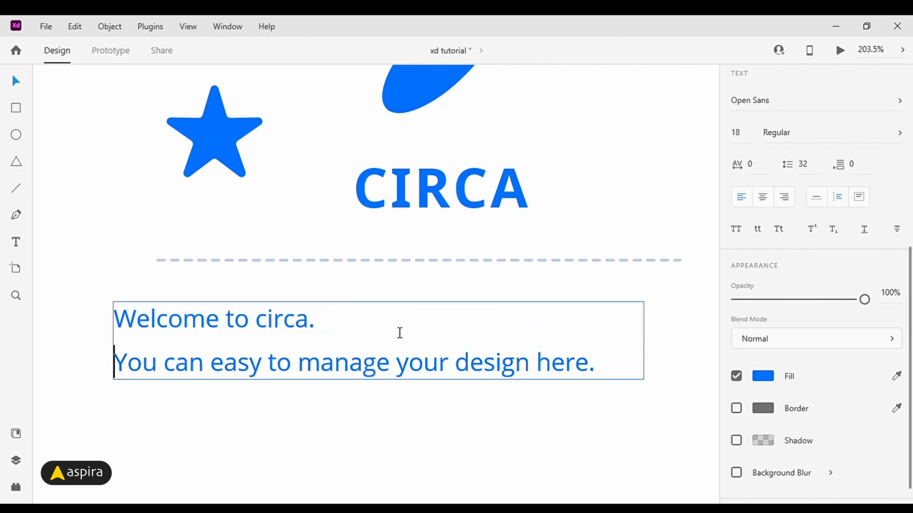
{"action": "key", "text": "Escape"}
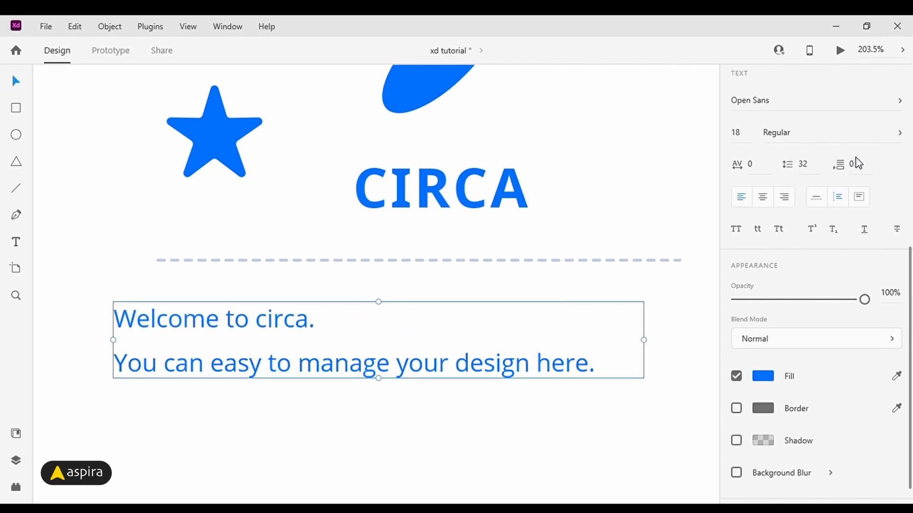
Step: Try a paragraph spacing of 20 on the welcome text and set it back to 0
{"action": "left_click", "coordinate": [858, 171]}
{"action": "type", "text": "20"}
{"action": "key", "text": "Return"}
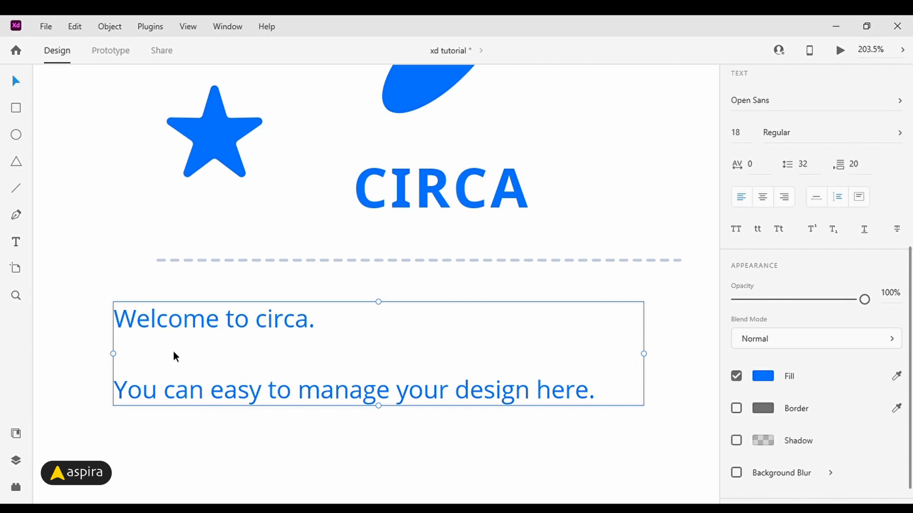
{"action": "left_click", "coordinate": [870, 172]}
{"action": "type", "text": "0"}
{"action": "key", "text": "Return"}
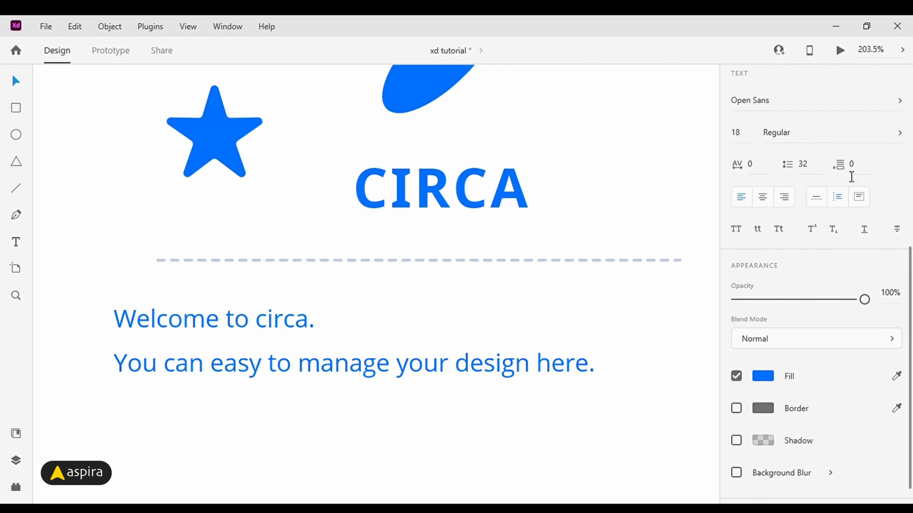
Step: Remove the line break before "You" and narrow the welcome text box to just fit its first line
{"action": "double_click", "coordinate": [340, 322]}
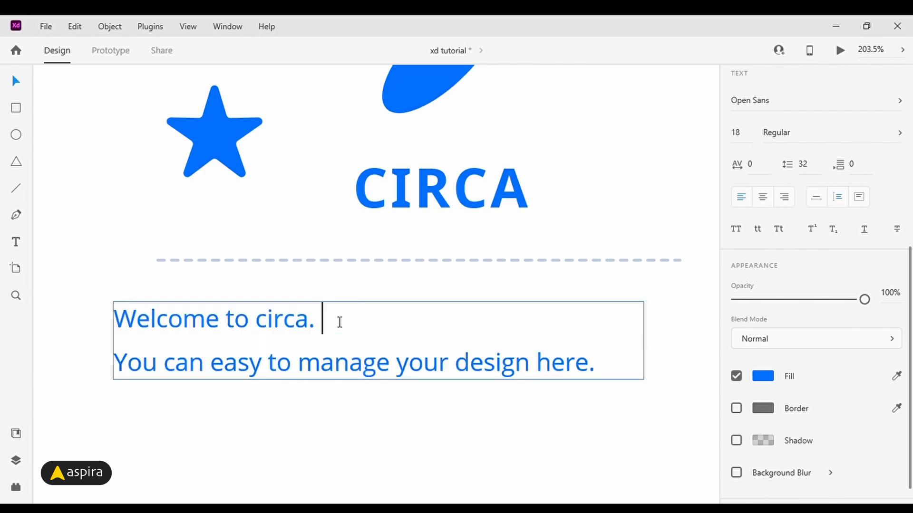
{"action": "key", "text": "Delete"}
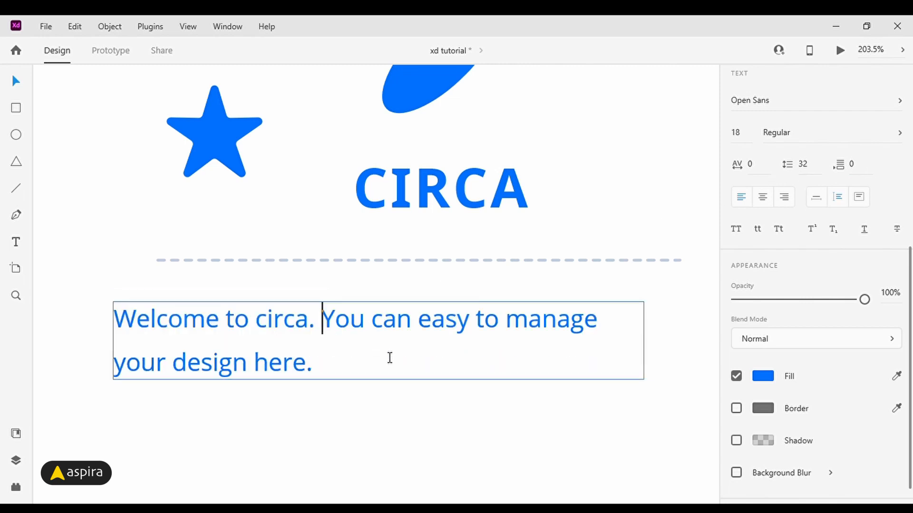
{"action": "key", "text": "Escape"}
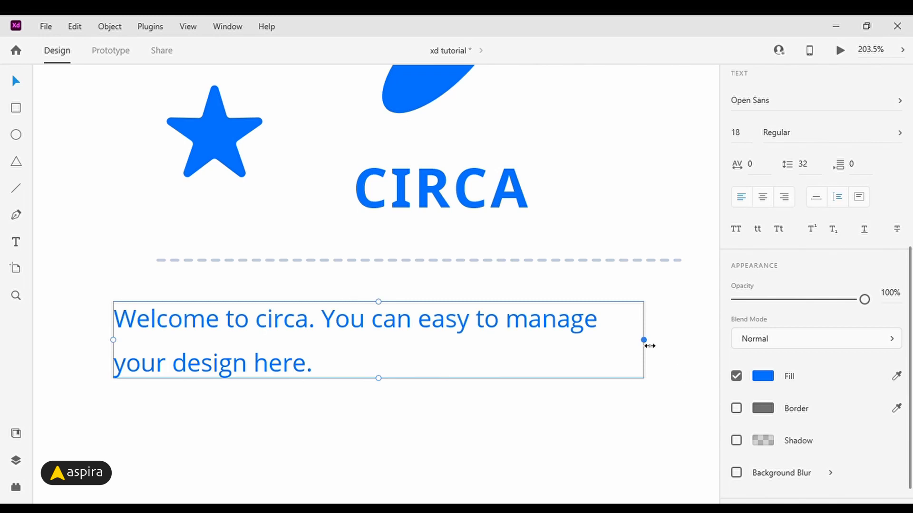
{"action": "left_click_drag", "start_coordinate": [646, 340], "coordinate": [605, 340]}
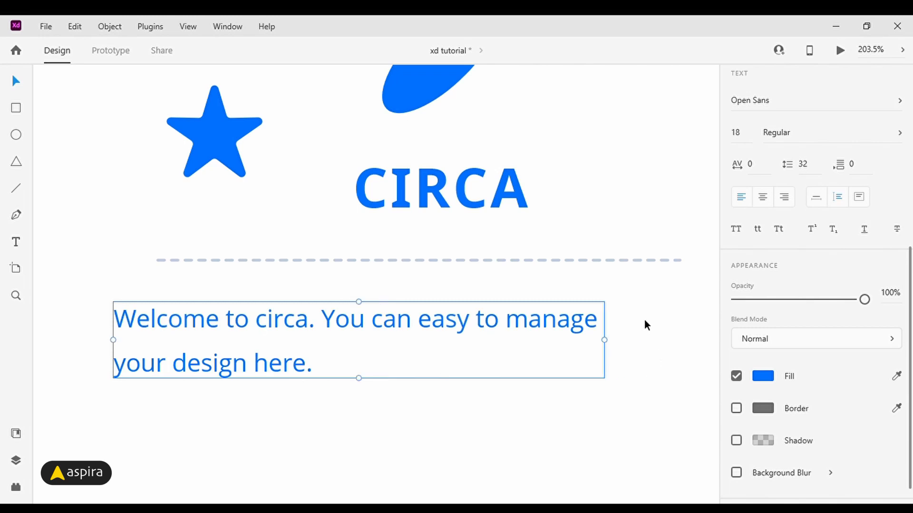
Step: Try center and right alignment on the welcome text and return it to left alignment
{"action": "left_click", "coordinate": [763, 200]}
{"action": "left_click", "coordinate": [786, 202]}
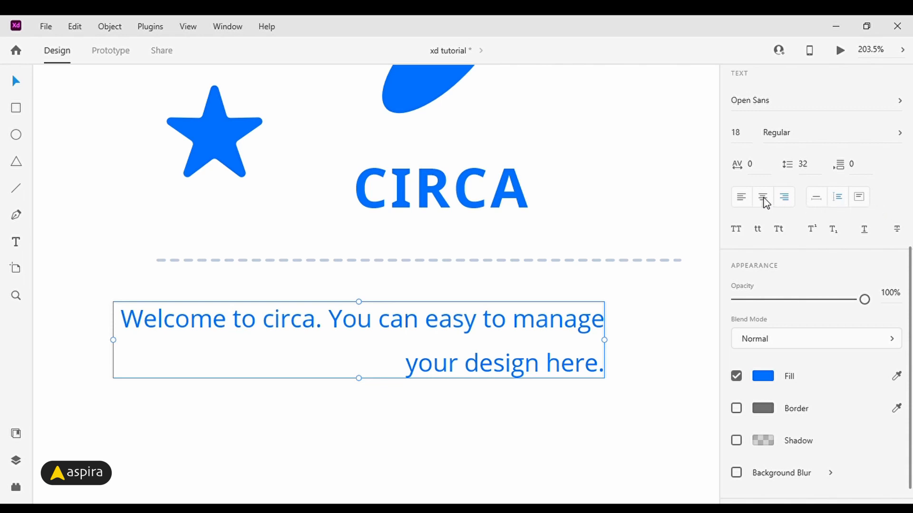
{"action": "left_click", "coordinate": [743, 198]}
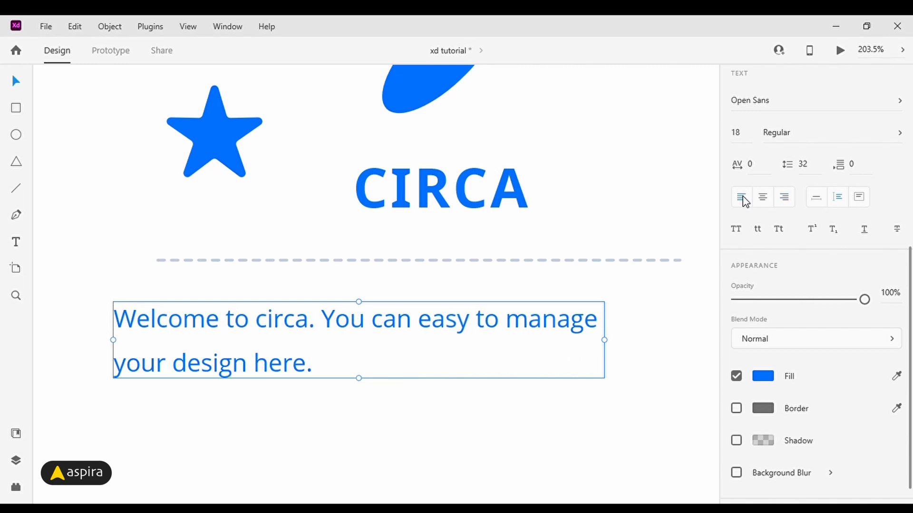
Step: Set the line spacing of the welcome text to 30 and change its fill to dark grey
{"action": "left_click", "coordinate": [814, 174]}
{"action": "type", "text": "30"}
{"action": "key", "text": "Return"}
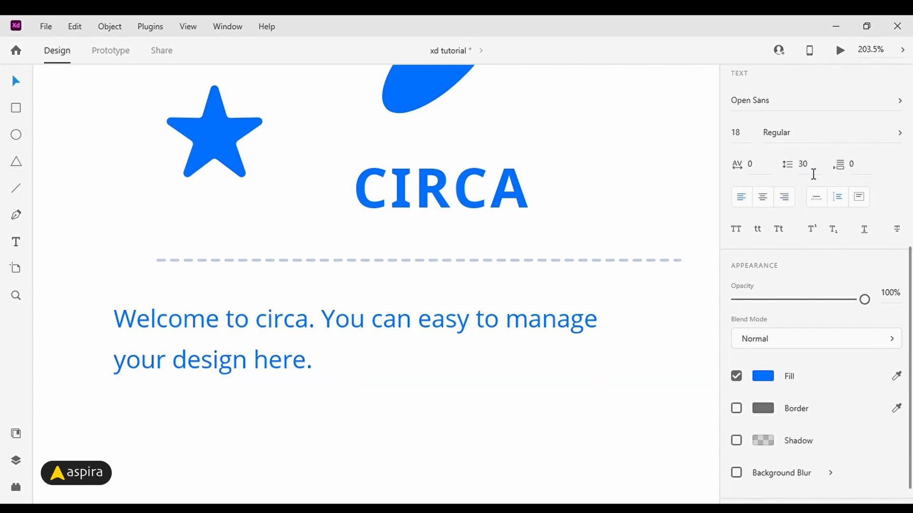
{"action": "left_click", "coordinate": [762, 377]}
{"action": "left_click_drag", "start_coordinate": [583, 367], "coordinate": [580, 354]}
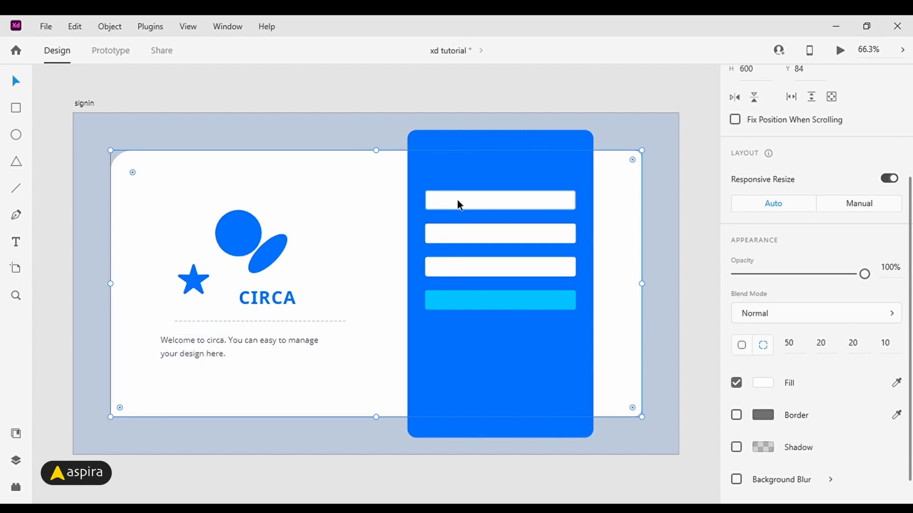
Step: Add the text "Name" inside the first white input field on the blue panel
{"action": "key", "text": "z"}
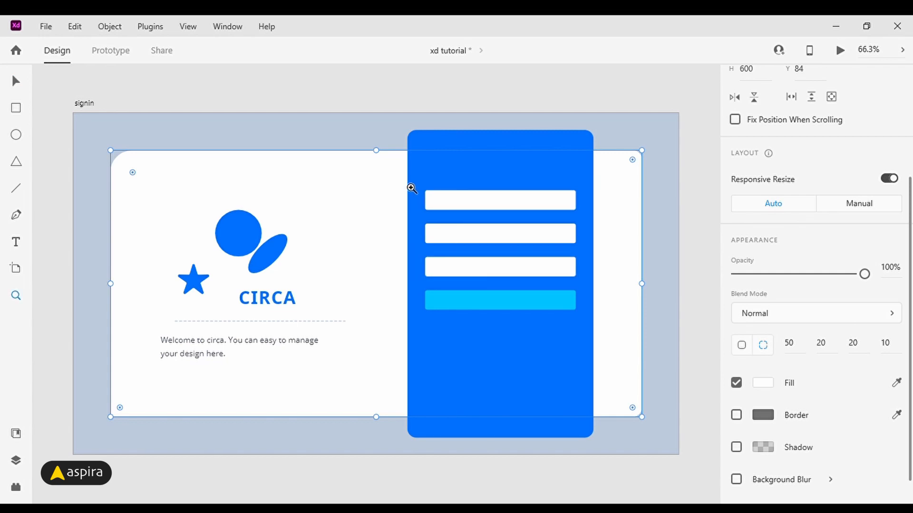
{"action": "left_click_drag", "start_coordinate": [405, 178], "coordinate": [609, 332]}
{"action": "key", "text": "t"}
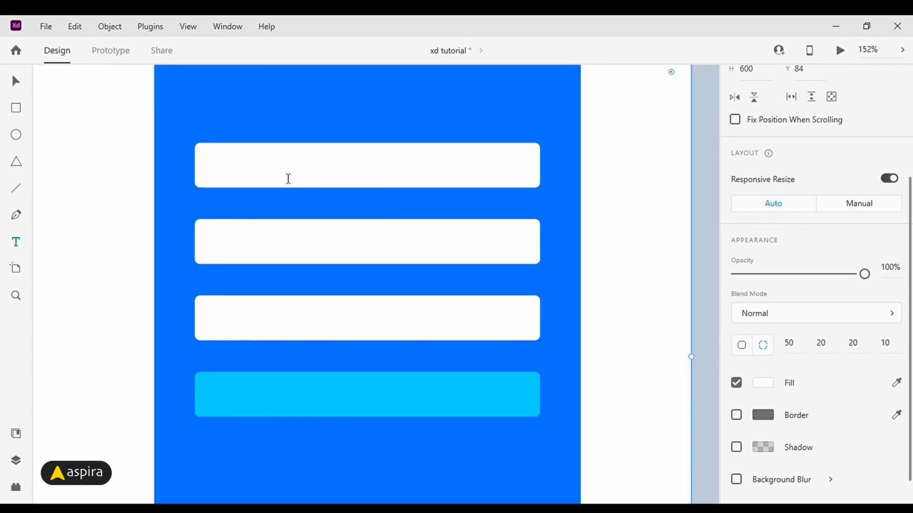
{"action": "left_click", "coordinate": [215, 164]}
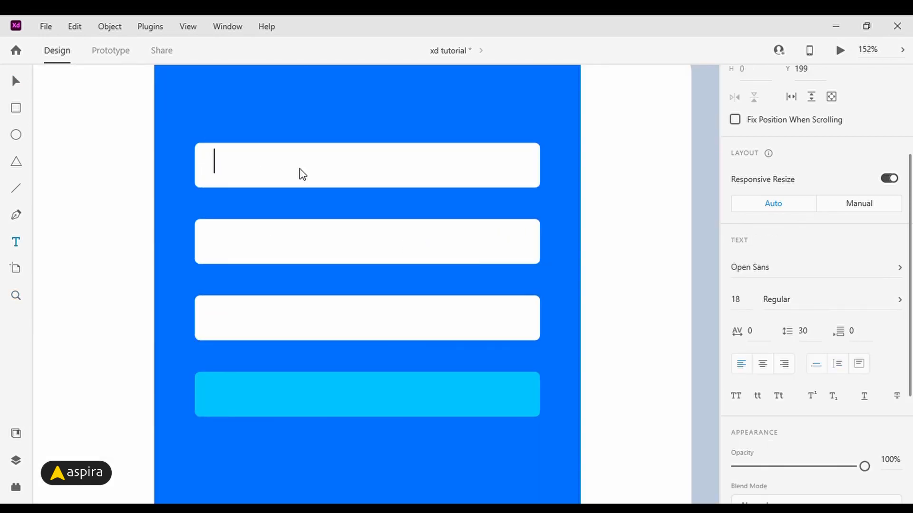
{"action": "type", "text": "Name"}
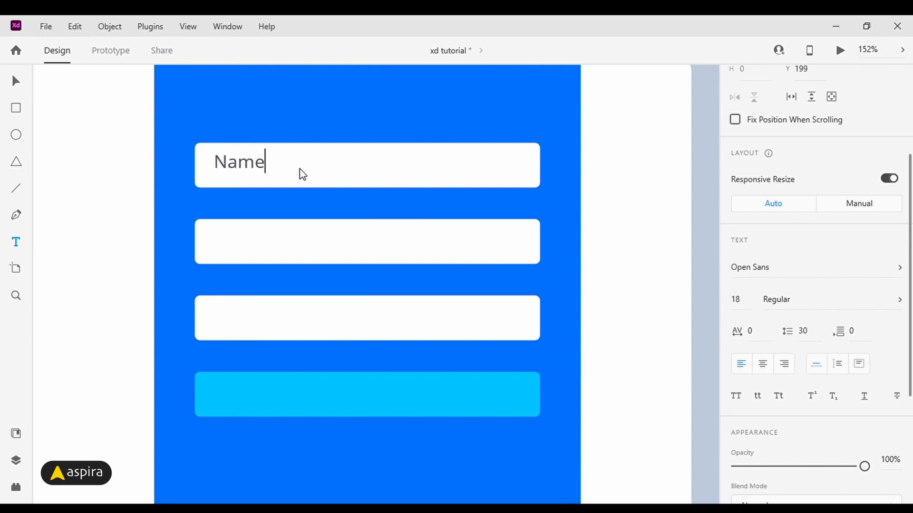
{"action": "key", "text": "Escape"}
{"action": "key", "text": "v"}
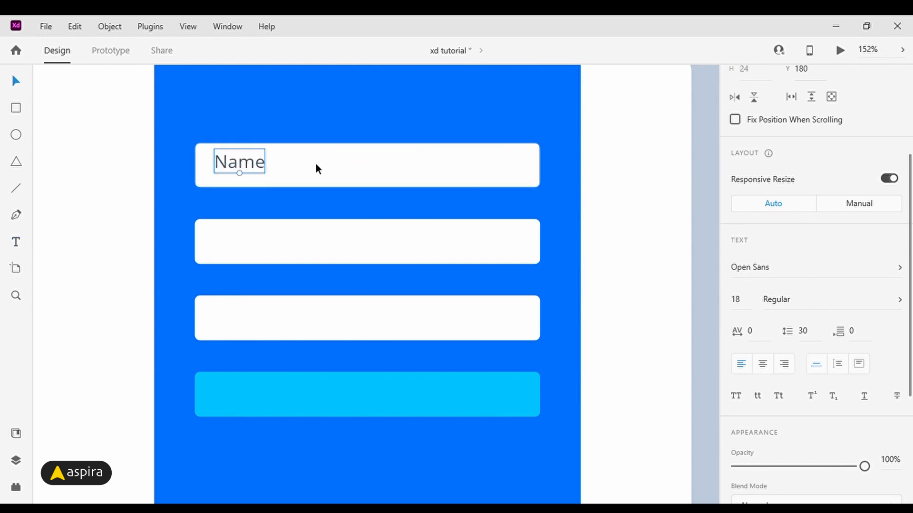
Step: Align the Name text to the vertical middle and left edge of its field, and inset it 10 px from that edge
{"action": "left_click", "coordinate": [315, 167], "text": "shift"}
{"action": "scroll", "coordinate": [833, 116], "scroll_direction": "up", "scroll_amount": 5}
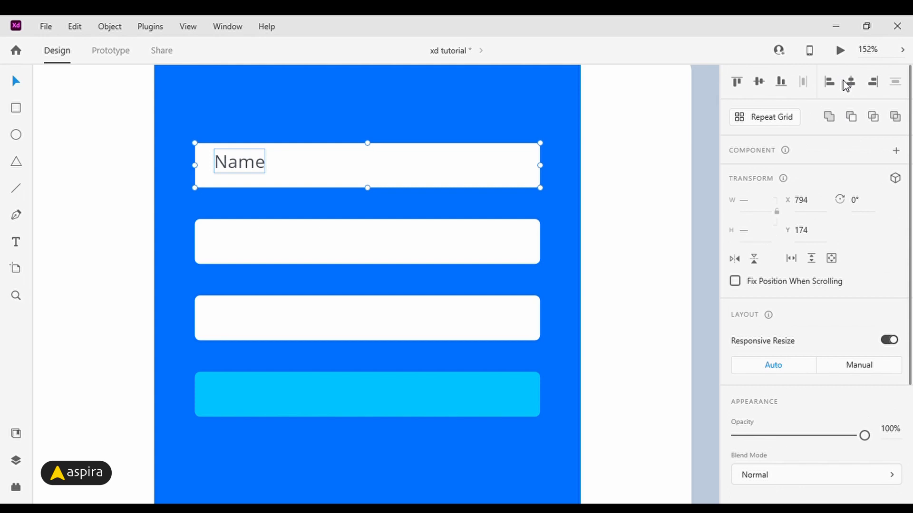
{"action": "left_click", "coordinate": [757, 83]}
{"action": "left_click", "coordinate": [830, 84]}
{"action": "left_click", "coordinate": [170, 166]}
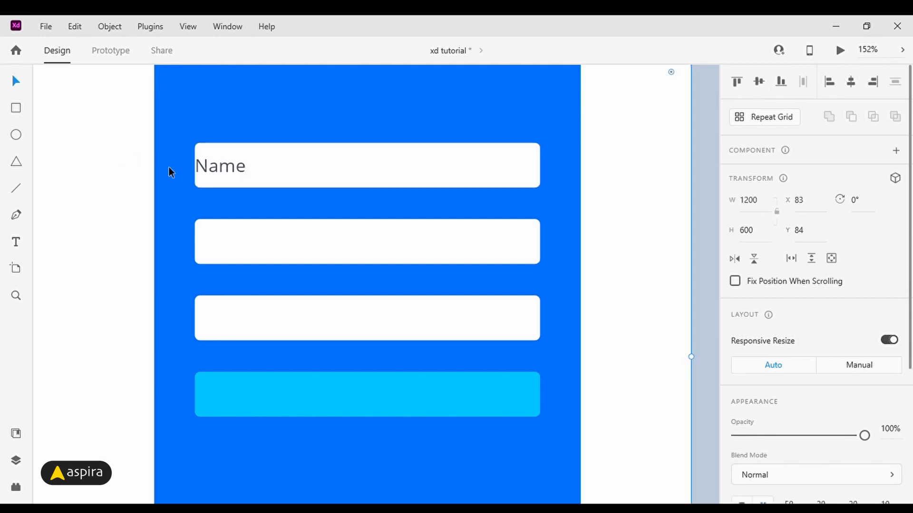
{"action": "left_click", "coordinate": [224, 167]}
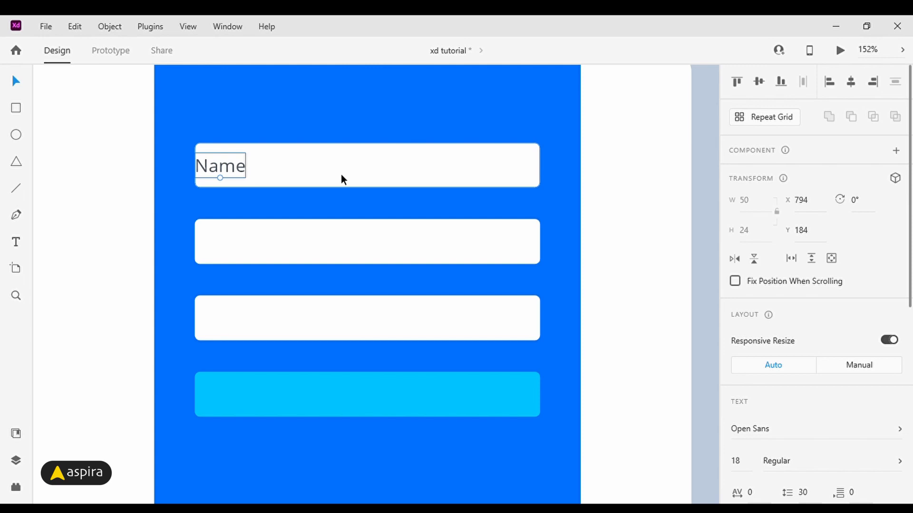
{"action": "key", "text": "shift+Right"}
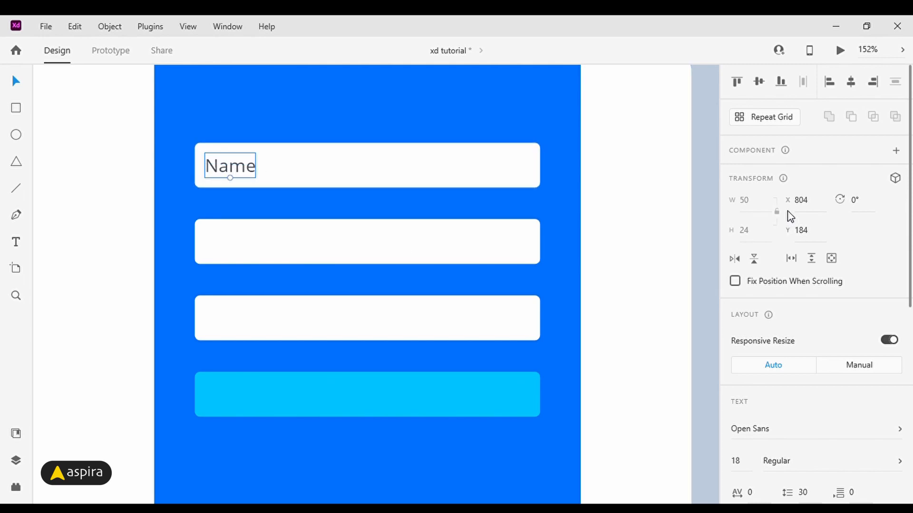
Step: Set the font size of the Name text to 16
{"action": "scroll", "coordinate": [787, 266], "scroll_direction": "down", "scroll_amount": 6}
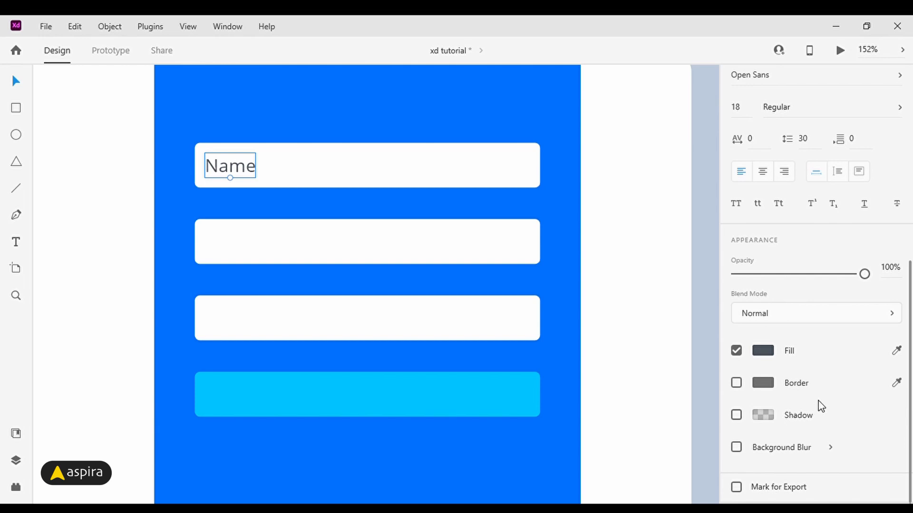
{"action": "left_click", "coordinate": [749, 112]}
{"action": "type", "text": "16"}
{"action": "key", "text": "Return"}
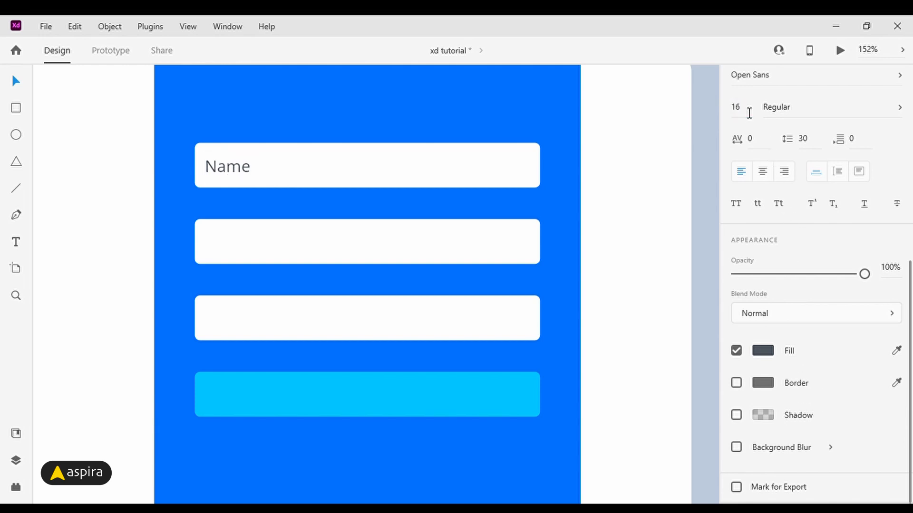
Step: Realign the Name text to the vertical middle of its white input field
{"action": "left_click", "coordinate": [353, 180]}
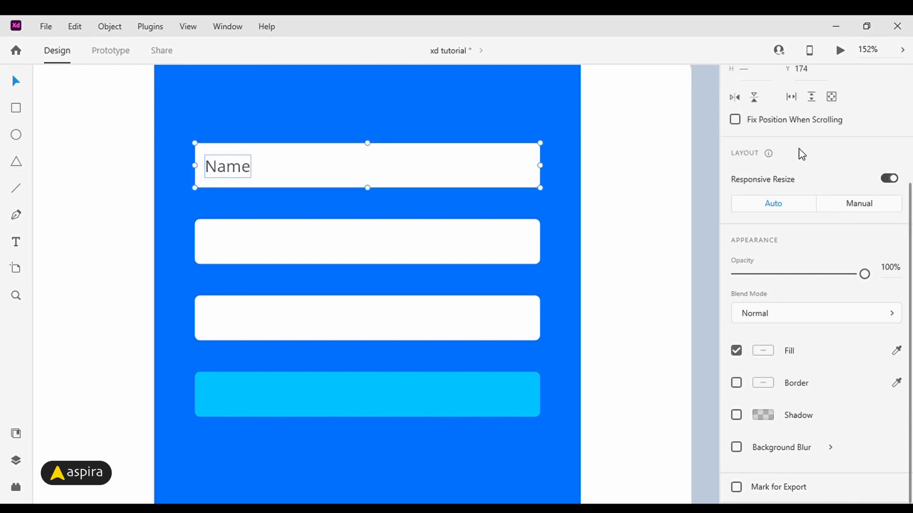
{"action": "scroll", "coordinate": [803, 138], "scroll_direction": "up", "scroll_amount": 3}
{"action": "left_click", "coordinate": [762, 83]}
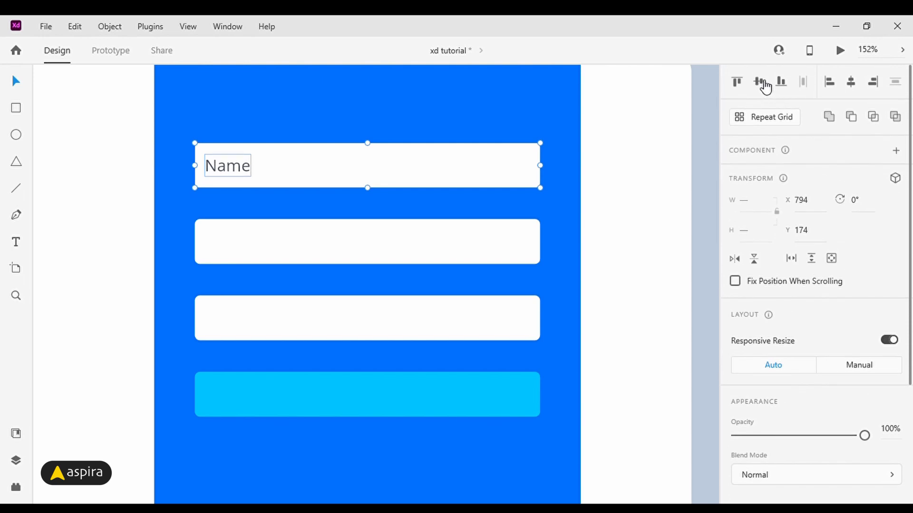
Step: Duplicate the Name text into the second white field and change the copy to "Email"
{"action": "double_click", "coordinate": [227, 170]}
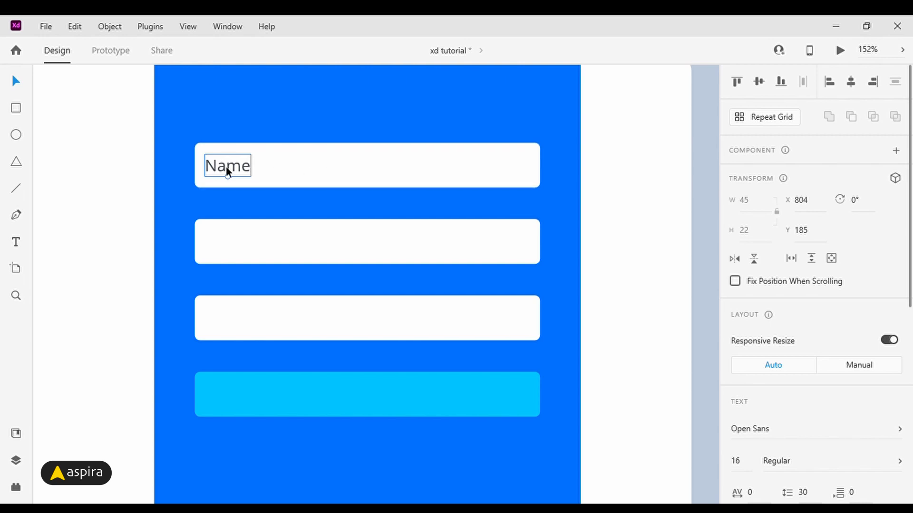
{"action": "left_click_drag", "start_coordinate": [226, 166], "coordinate": [220, 243]}
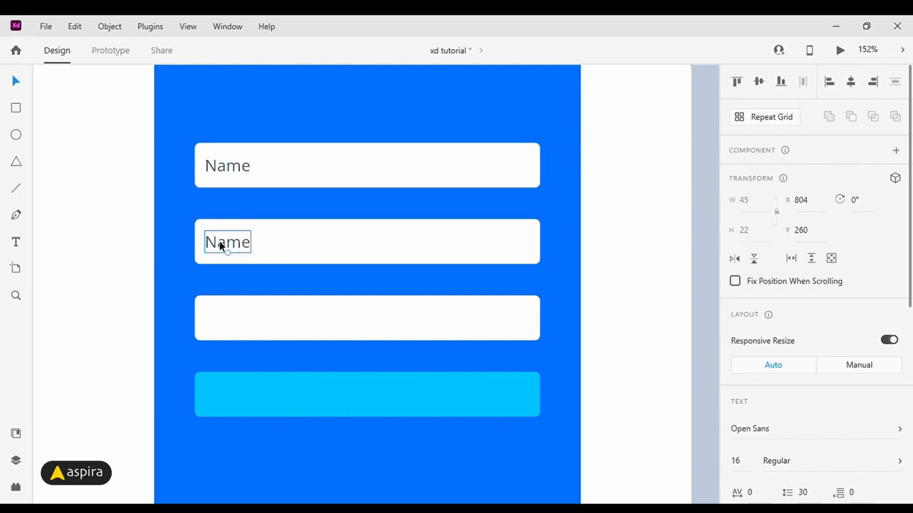
{"action": "double_click", "coordinate": [220, 243]}
{"action": "type", "text": "Email"}
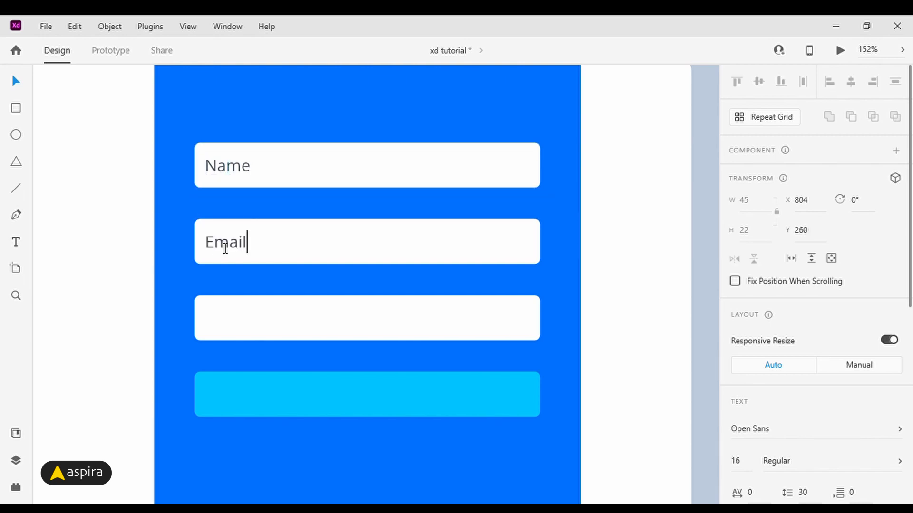
{"action": "key", "text": "Escape"}
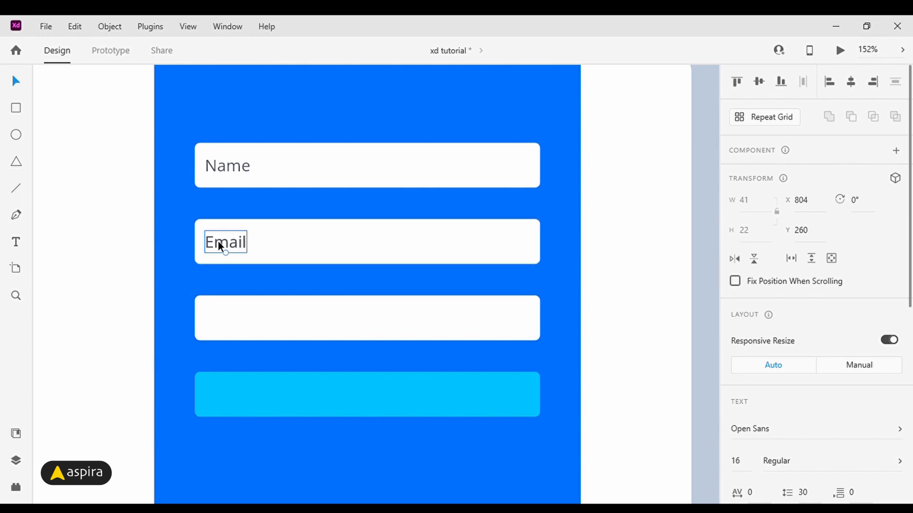
Step: Duplicate the Email text into the third white field and change the copy to "Password"
{"action": "left_click_drag", "start_coordinate": [220, 243], "coordinate": [224, 321]}
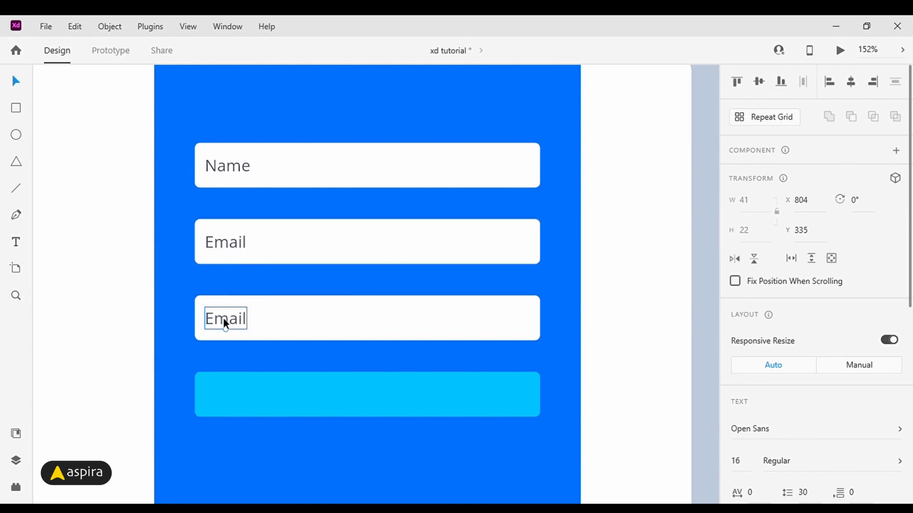
{"action": "double_click", "coordinate": [225, 323]}
{"action": "type", "text": "Password"}
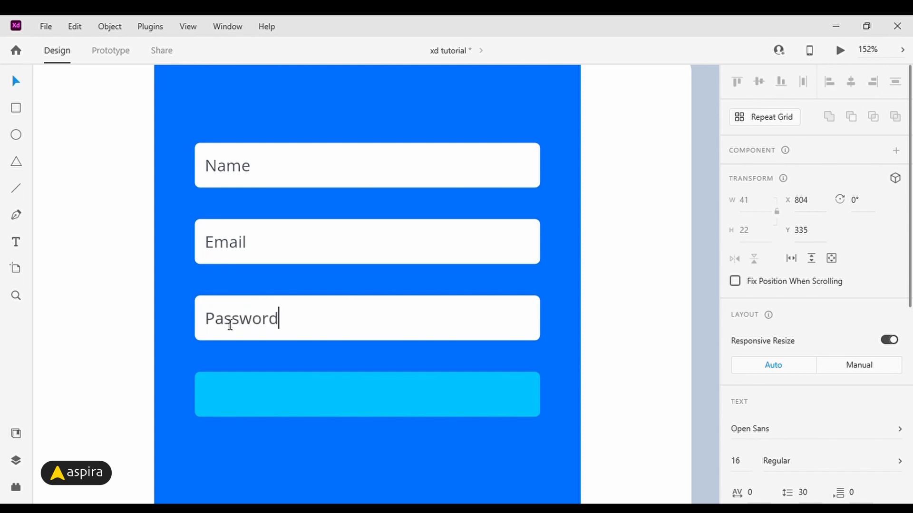
{"action": "key", "text": "Escape"}
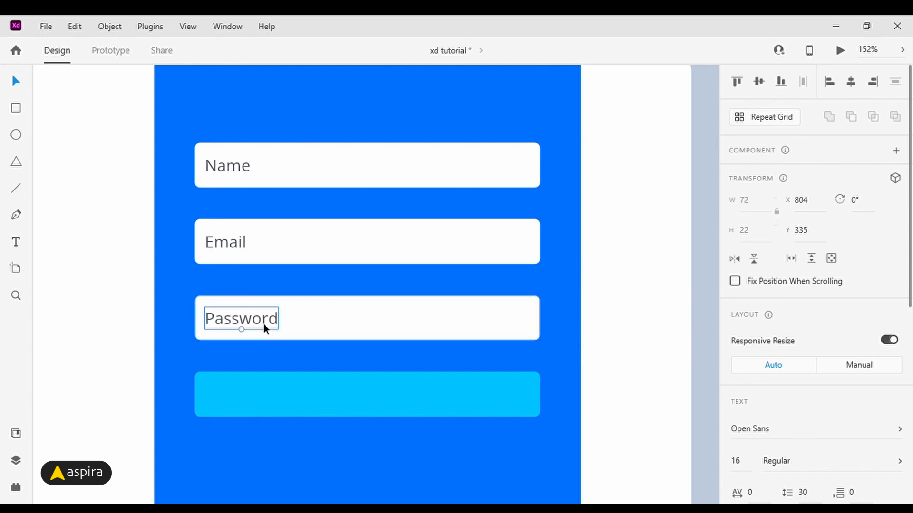
Step: Duplicate the Password text onto the cyan button and change the copy to "Signup"
{"action": "left_click_drag", "start_coordinate": [329, 386], "coordinate": [374, 399]}
{"action": "double_click", "coordinate": [376, 399]}
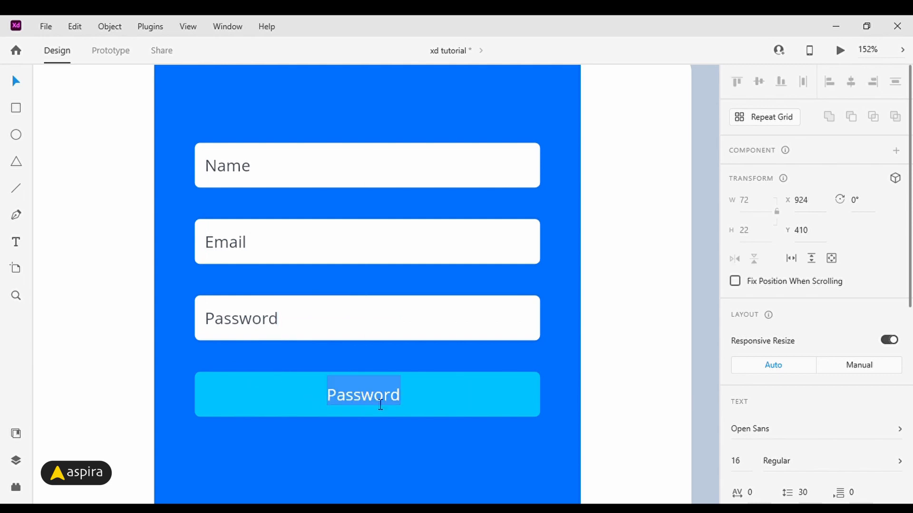
{"action": "type", "text": "Signup"}
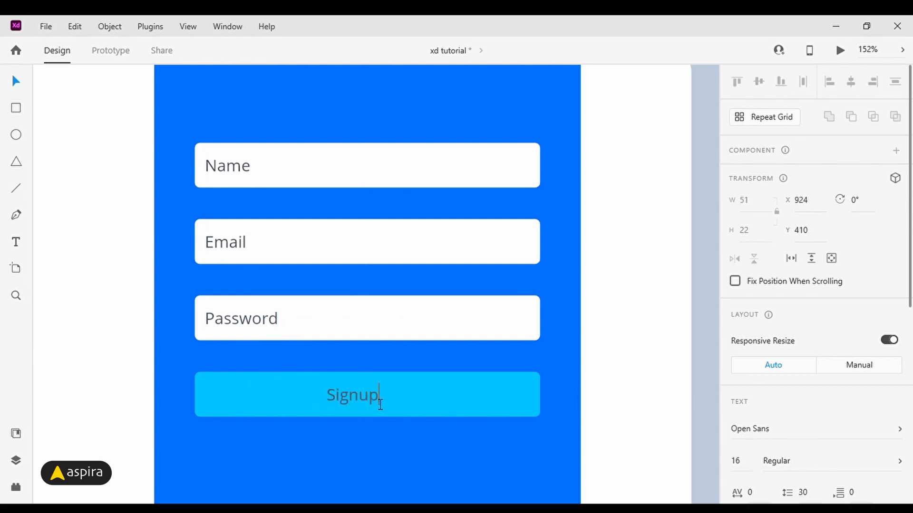
{"action": "key", "text": "Escape"}
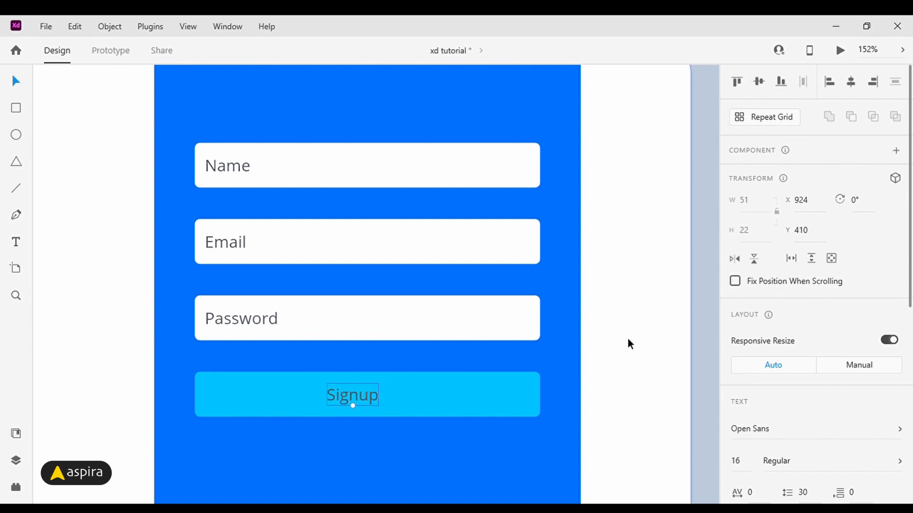
Step: Style the Signup button text with white fill #FFFFFF, all uppercase letters and Semibold weight
{"action": "scroll", "coordinate": [804, 313], "scroll_direction": "down", "scroll_amount": 7}
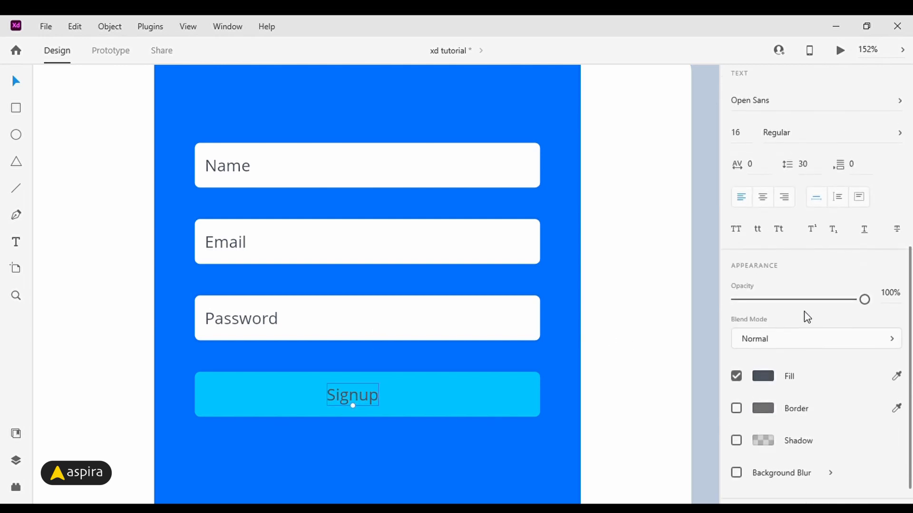
{"action": "left_click", "coordinate": [763, 376]}
{"action": "left_click", "coordinate": [563, 288]}
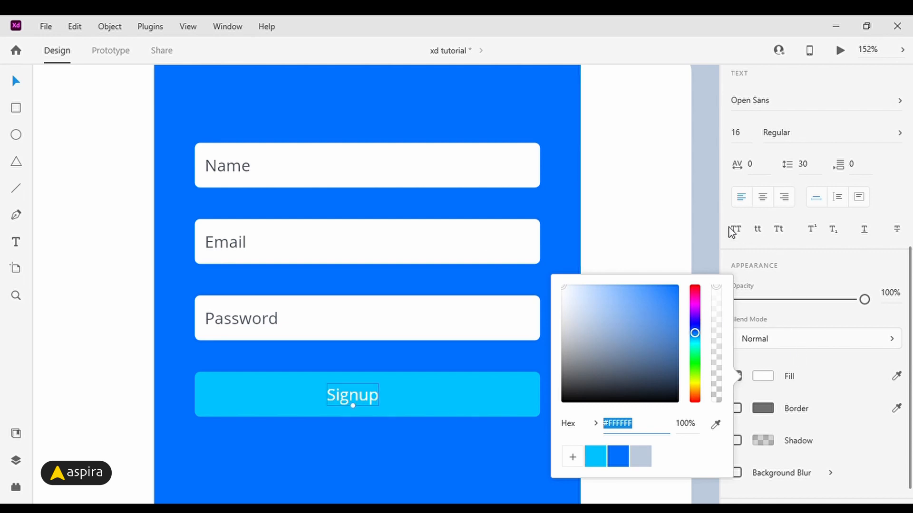
{"action": "left_click", "coordinate": [733, 232]}
{"action": "left_click", "coordinate": [734, 230]}
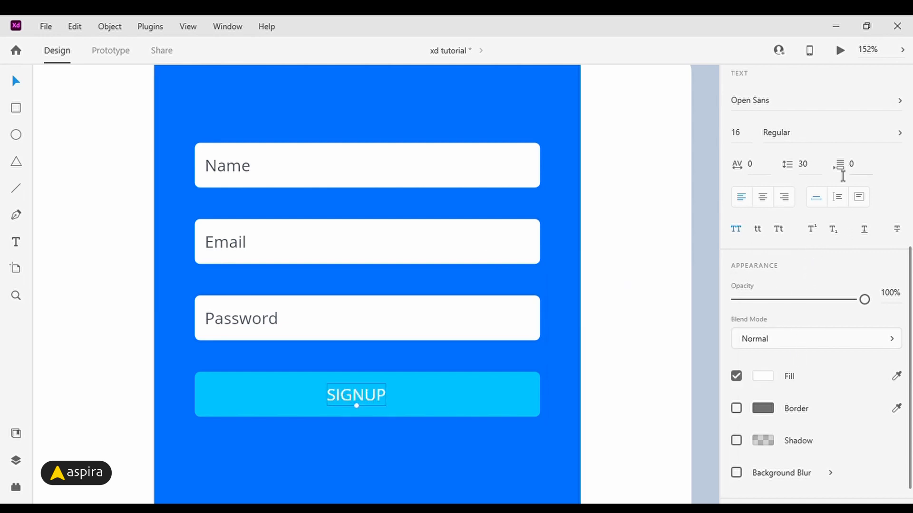
{"action": "left_click", "coordinate": [798, 169]}
Step: Center the SIGNUP text horizontally on the cyan button
{"action": "left_click", "coordinate": [462, 399], "text": "shift"}
{"action": "scroll", "coordinate": [846, 129], "scroll_direction": "up", "scroll_amount": 3}
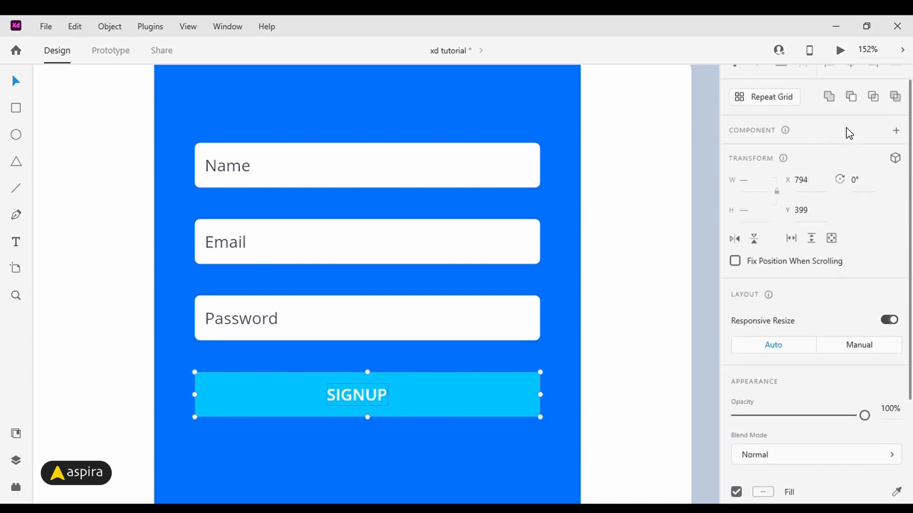
{"action": "scroll", "coordinate": [849, 134], "scroll_direction": "up", "scroll_amount": 1}
{"action": "left_click", "coordinate": [850, 81]}
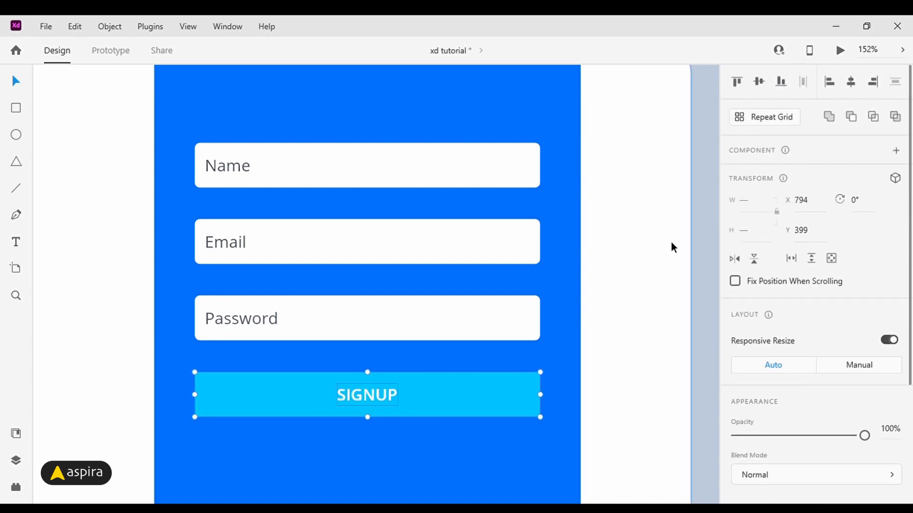
{"action": "left_click", "coordinate": [637, 261]}
Step: Duplicate the Password text below the SIGNUP button and change the copy to "If you are existing user, Sign In"
{"action": "scroll", "coordinate": [636, 258], "scroll_direction": "down", "scroll_amount": 3}
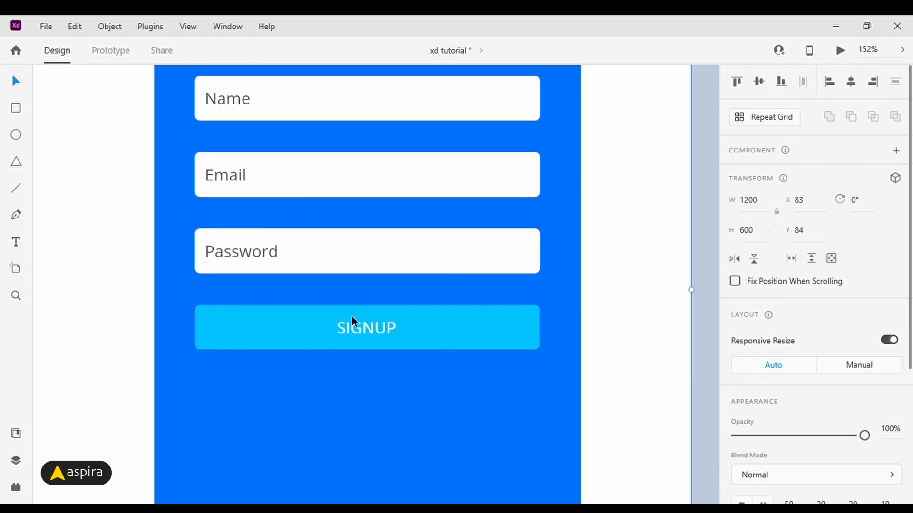
{"action": "left_click", "coordinate": [244, 256]}
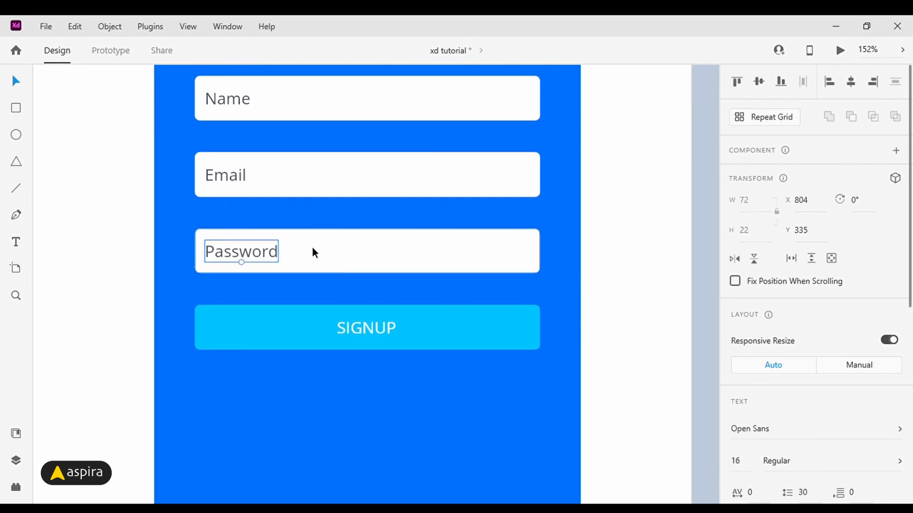
{"action": "left_click_drag", "start_coordinate": [240, 255], "coordinate": [240, 397]}
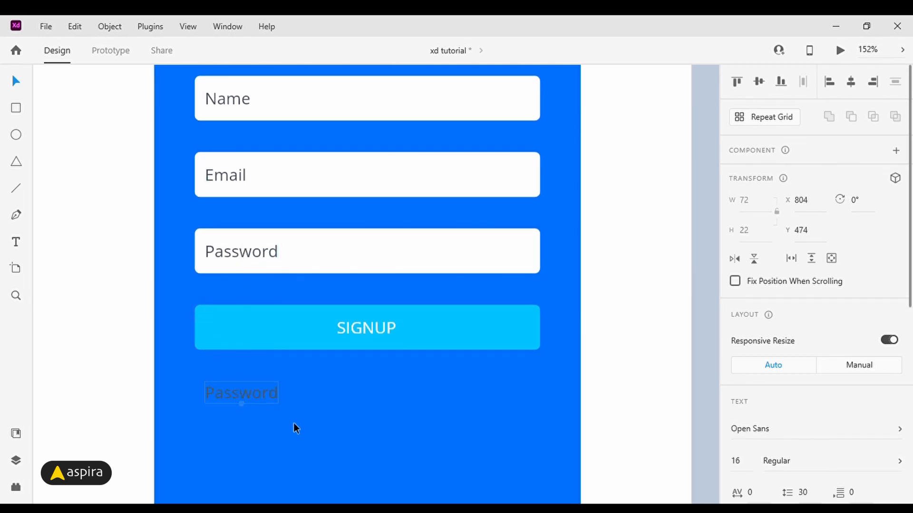
{"action": "left_click_drag", "start_coordinate": [341, 393], "coordinate": [350, 261]}
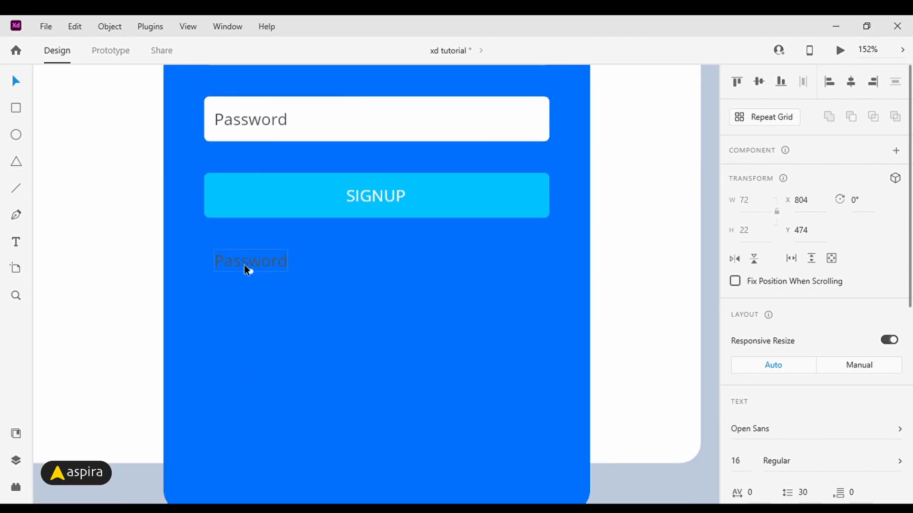
{"action": "double_click", "coordinate": [244, 265]}
{"action": "type", "text": "If you are "}
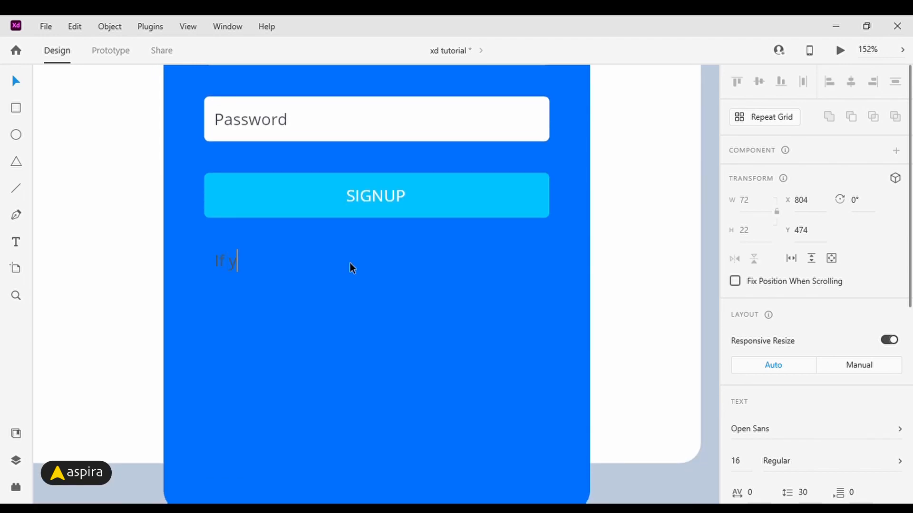
{"action": "type", "text": "existing user, Sign In"}
Step: Center the existing-user text horizontally on the blue panel and set its fill to white sampled from the white card
{"action": "left_click", "coordinate": [851, 82]}
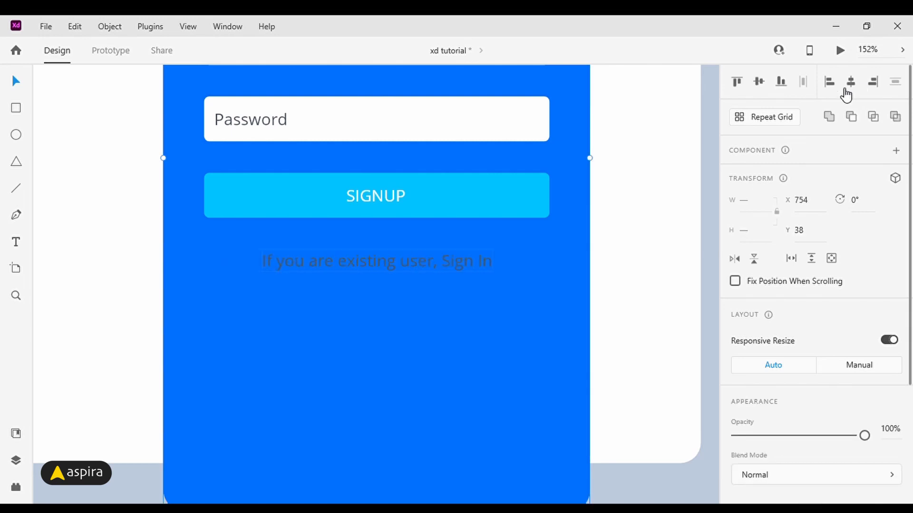
{"action": "left_click", "coordinate": [662, 287]}
{"action": "left_click", "coordinate": [452, 265]}
{"action": "key", "text": "i"}
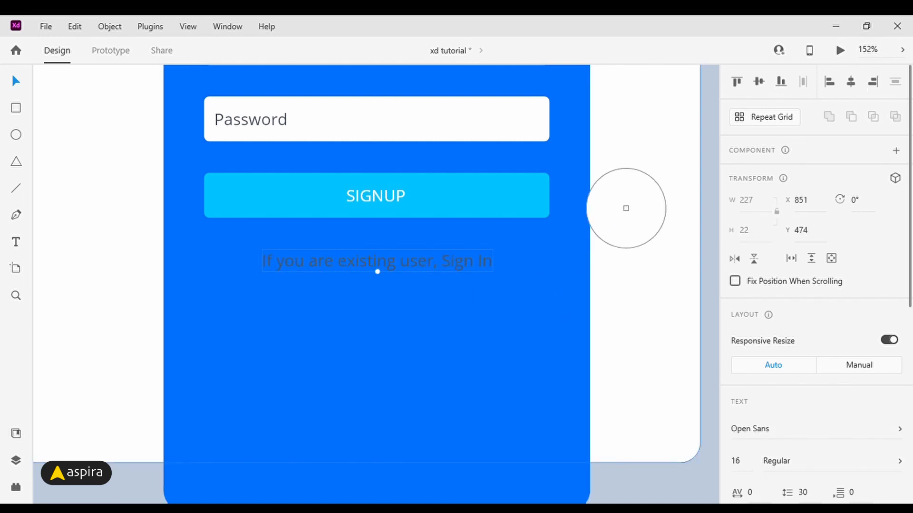
{"action": "left_click", "coordinate": [626, 207]}
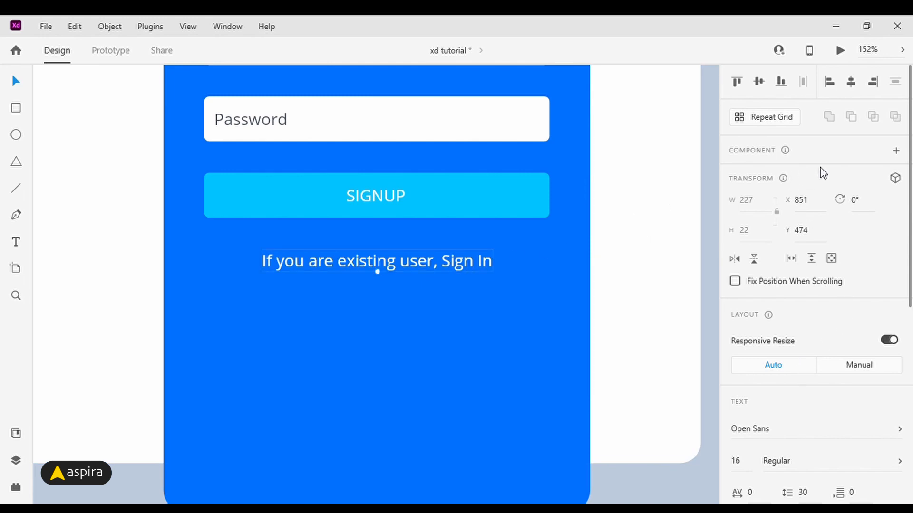
Step: Set the font size of the existing-user text to 14 and recenter it horizontally on the blue panel
{"action": "scroll", "coordinate": [853, 366], "scroll_direction": "down", "scroll_amount": 5}
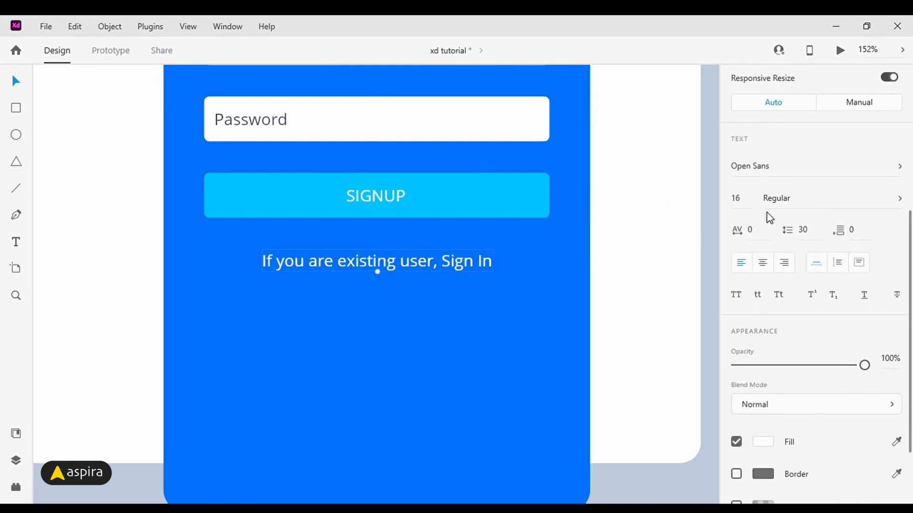
{"action": "left_click", "coordinate": [754, 211]}
{"action": "type", "text": "14"}
{"action": "key", "text": "Return"}
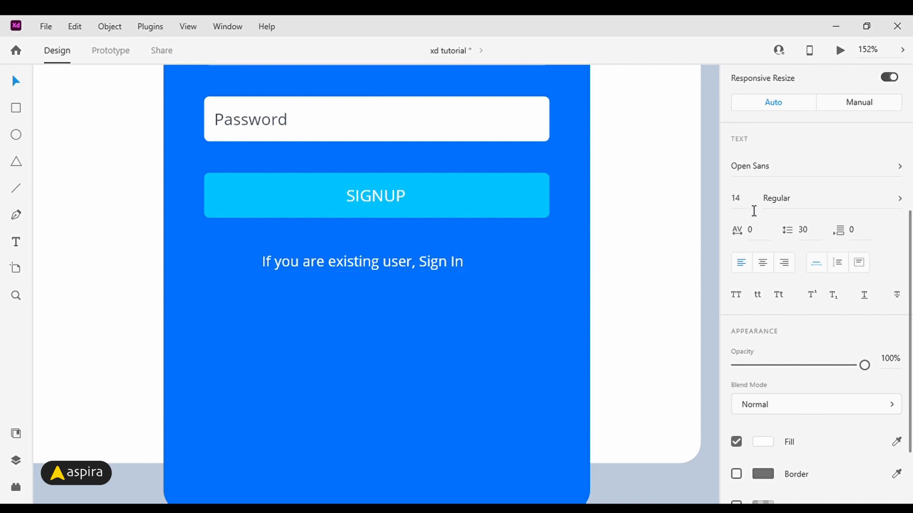
{"action": "left_click", "coordinate": [546, 260]}
{"action": "scroll", "coordinate": [815, 118], "scroll_direction": "up", "scroll_amount": 3}
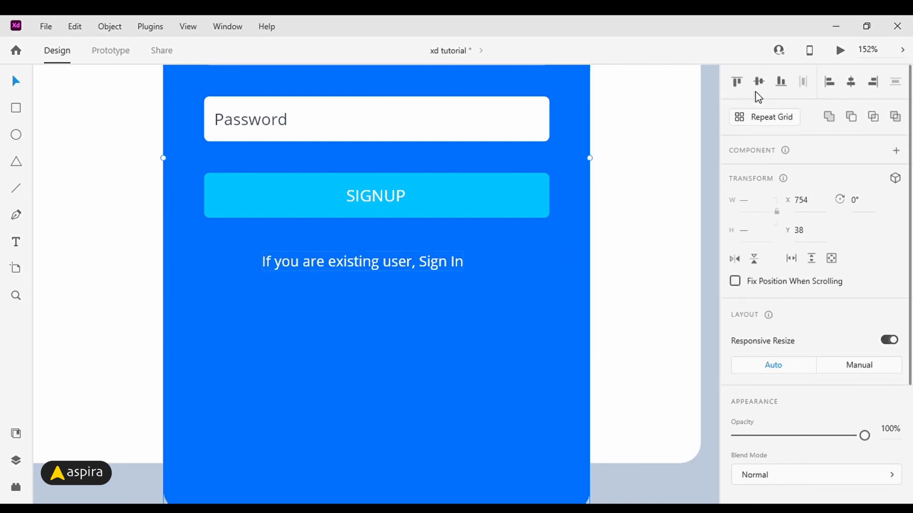
{"action": "left_click", "coordinate": [853, 82]}
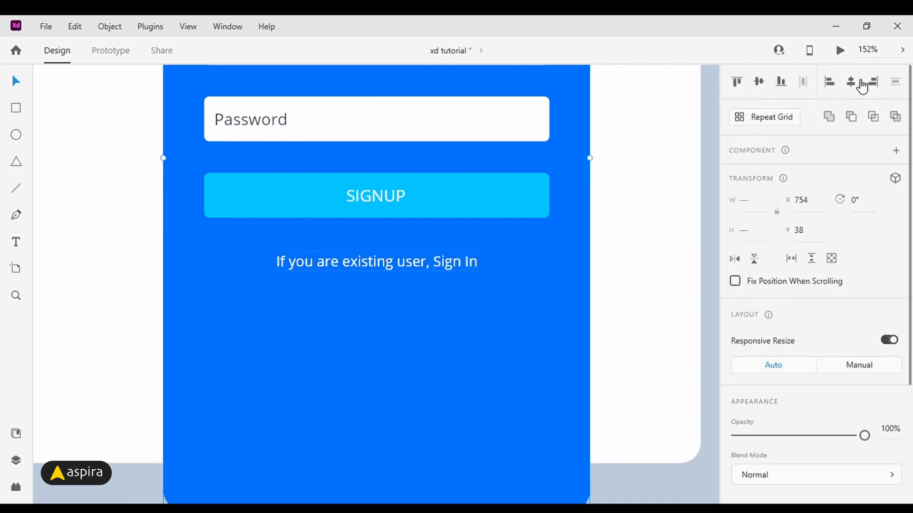
{"action": "left_click", "coordinate": [633, 292]}
Step: Move the existing-user text down to about Y 523 and underline the words "Sign In"
{"action": "left_click", "coordinate": [414, 270]}
{"action": "left_click_drag", "start_coordinate": [399, 260], "coordinate": [489, 317]}
{"action": "double_click", "coordinate": [457, 317]}
{"action": "left_click", "coordinate": [431, 313]}
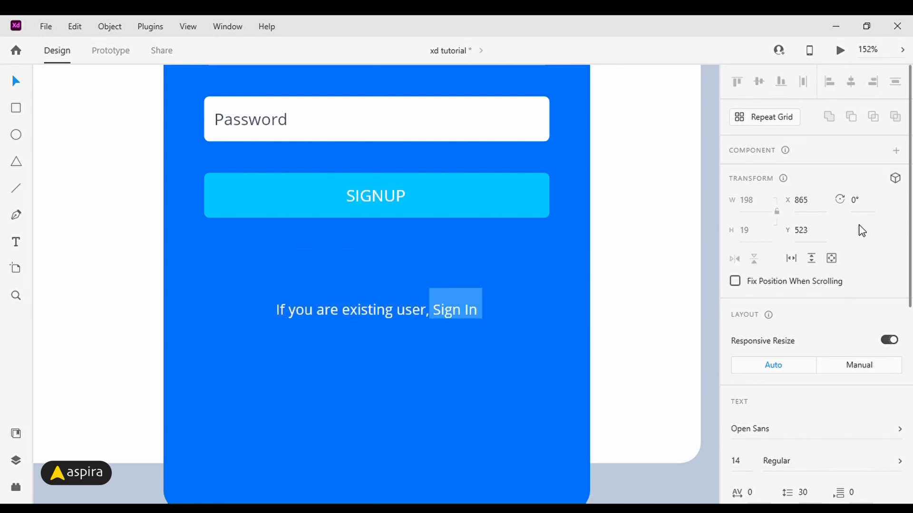
{"action": "scroll", "coordinate": [830, 341], "scroll_direction": "down", "scroll_amount": 5}
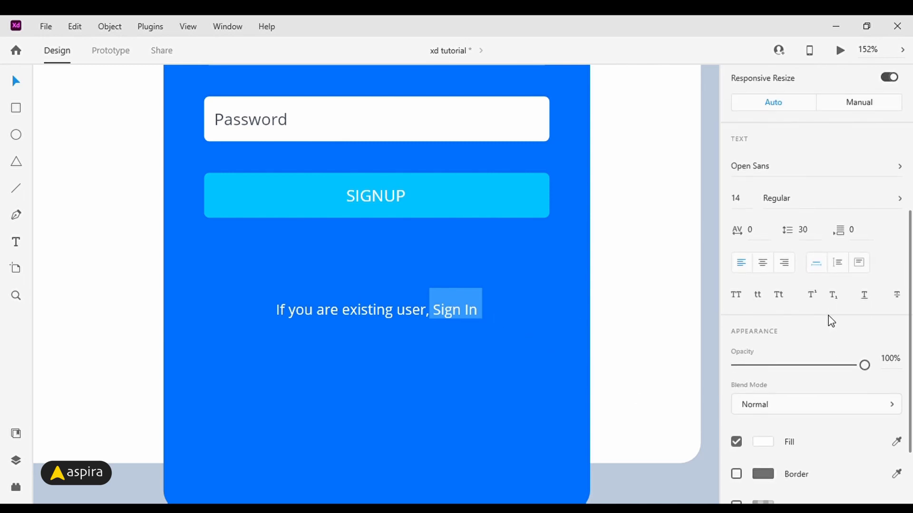
{"action": "left_click", "coordinate": [864, 296]}
{"action": "left_click", "coordinate": [442, 316]}
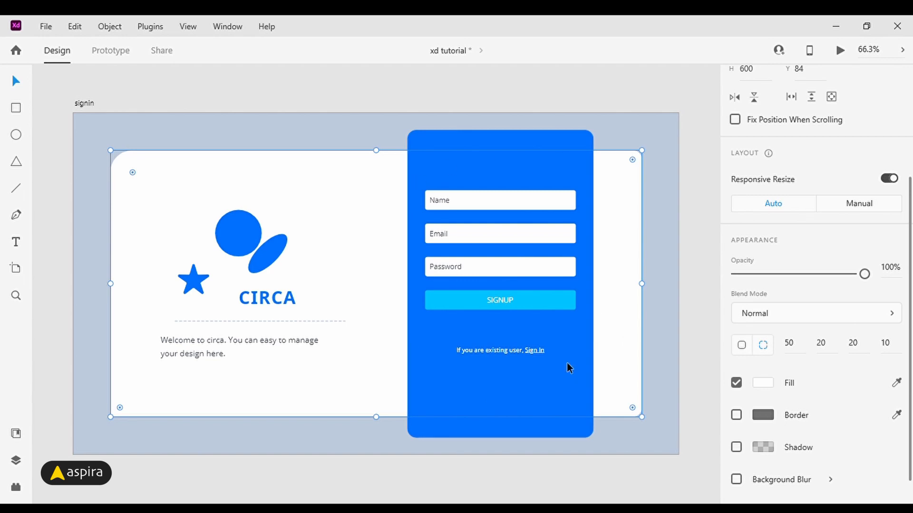
Step: Duplicate the SIGNUP text above the Name field, aligned to its left edge, and change it to "SIGNUP TO DISCOVER THE POSSIBILITIES"
{"action": "left_click", "coordinate": [351, 278]}
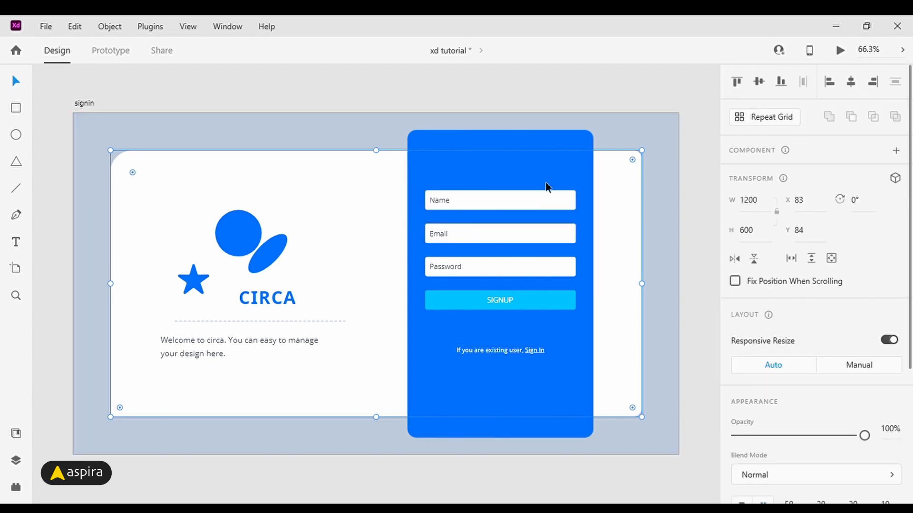
{"action": "left_click", "coordinate": [500, 304]}
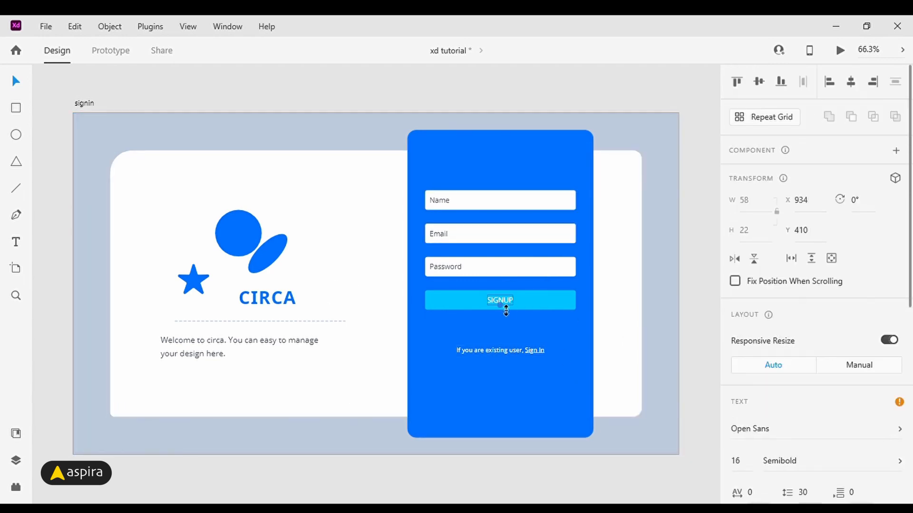
{"action": "left_click_drag", "start_coordinate": [509, 298], "coordinate": [447, 173]}
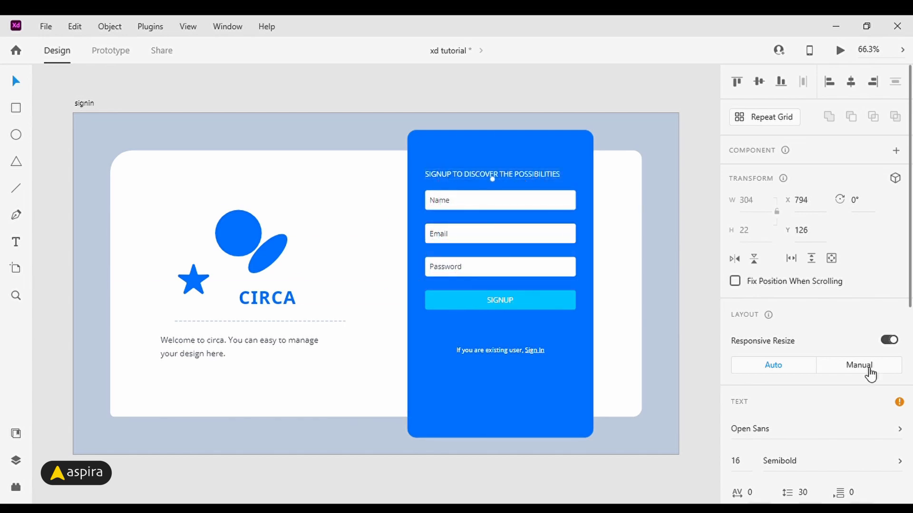
Step: Make the form heading a fixed-size text box, narrow it to wrap after DISCOVER, and switch it to auto height
{"action": "scroll", "coordinate": [813, 330], "scroll_direction": "down", "scroll_amount": 3}
{"action": "scroll", "coordinate": [814, 330], "scroll_direction": "down", "scroll_amount": 4}
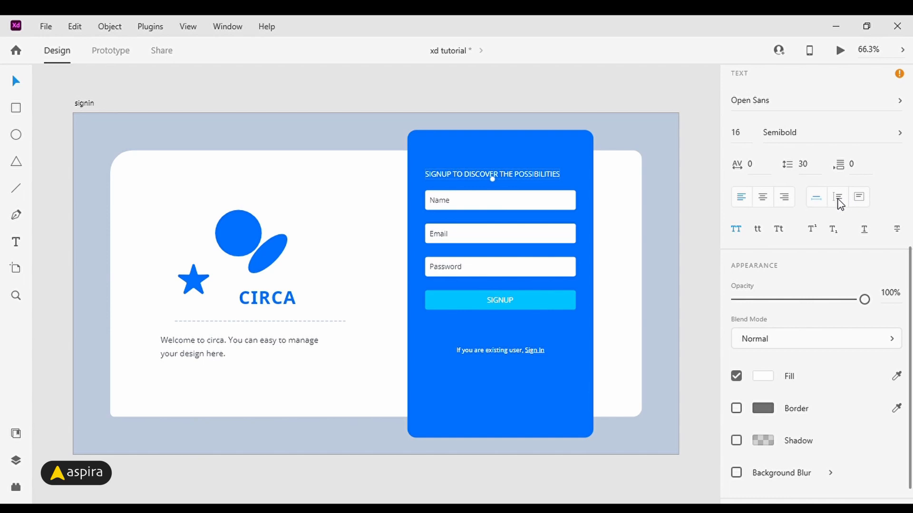
{"action": "left_click", "coordinate": [860, 203]}
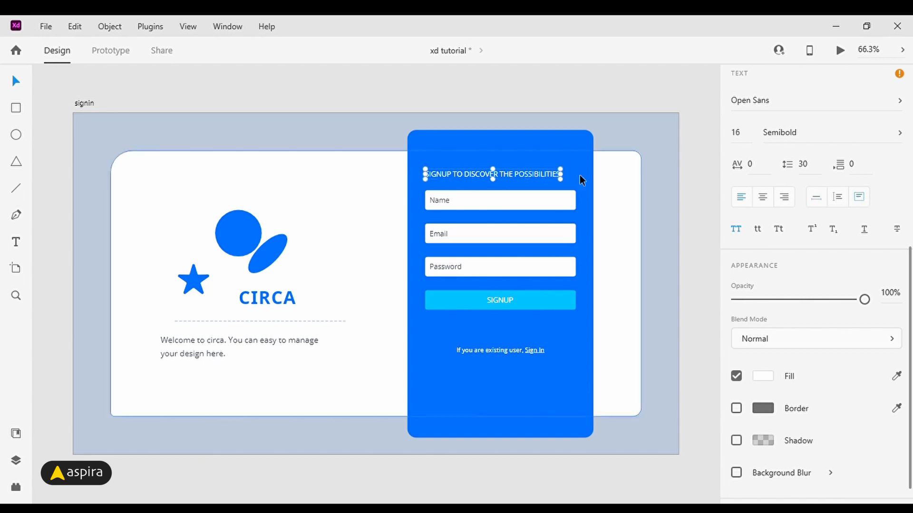
{"action": "left_click_drag", "start_coordinate": [560, 179], "coordinate": [505, 179]}
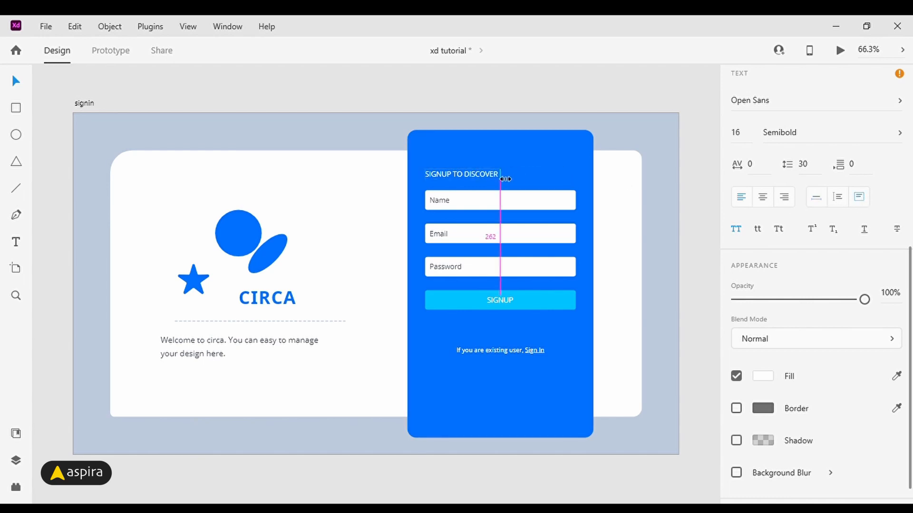
{"action": "left_click", "coordinate": [837, 197]}
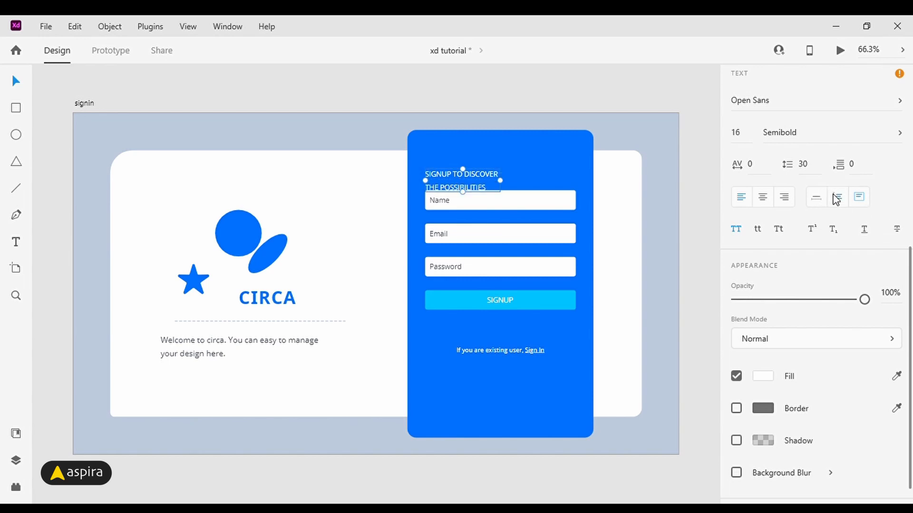
Step: Move the two-line heading up on the blue panel so it clears the Name field
{"action": "key", "text": "shift+Up"}
{"action": "key", "text": "shift+Up"}
{"action": "key", "text": "shift+Up"}
{"action": "key", "text": "shift+Up"}
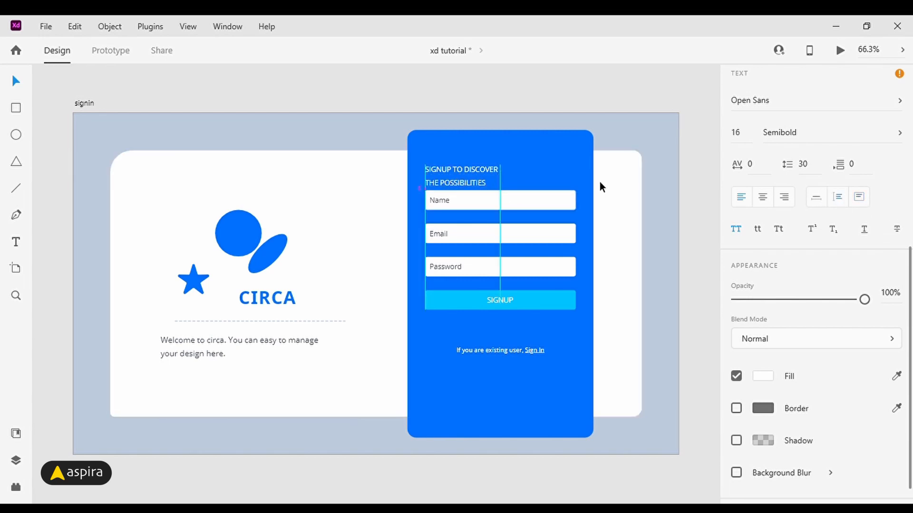
Step: Set the heading's font size to 20, widen its text box to fit two lines, and nudge it down slightly
{"action": "left_click", "coordinate": [747, 140]}
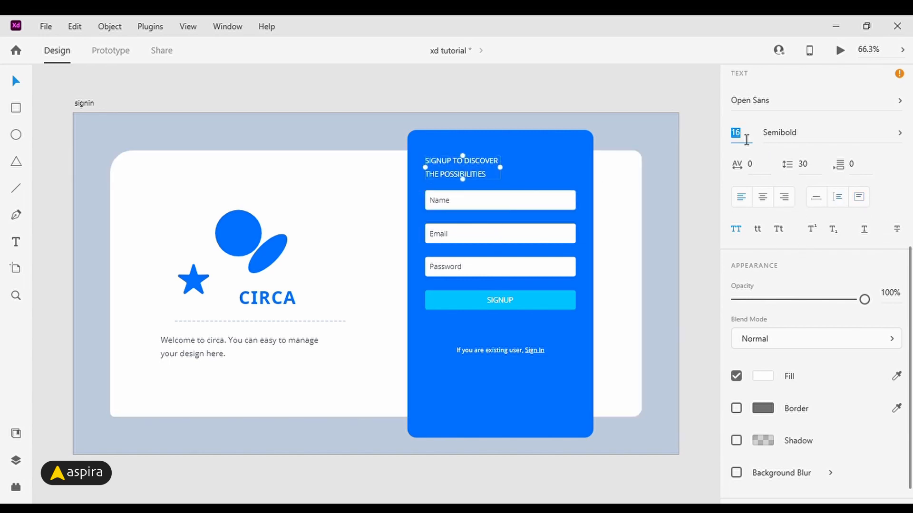
{"action": "type", "text": "20"}
{"action": "key", "text": "Return"}
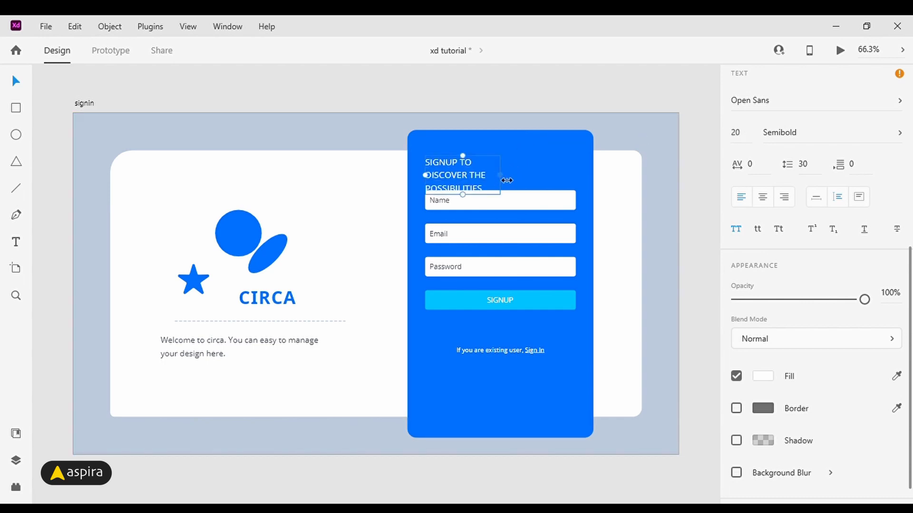
{"action": "left_click_drag", "start_coordinate": [507, 180], "coordinate": [528, 174]}
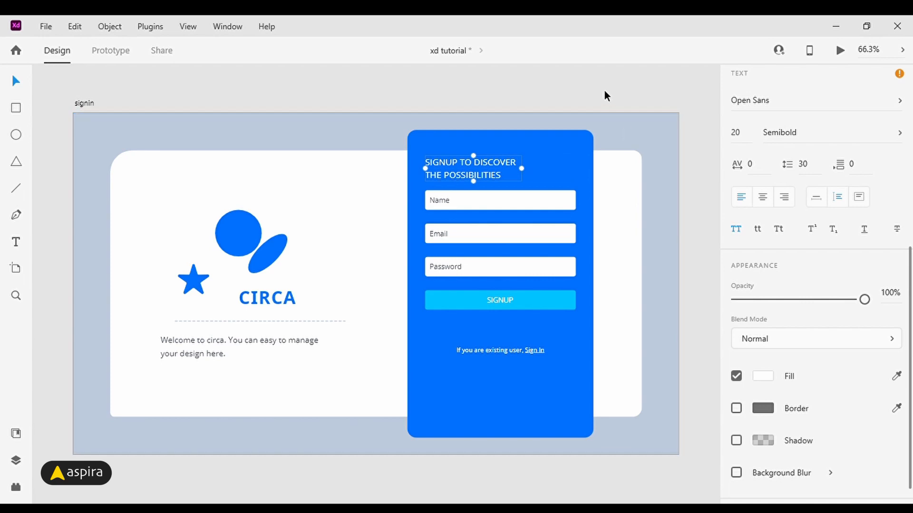
{"action": "key", "text": "shift+Down"}
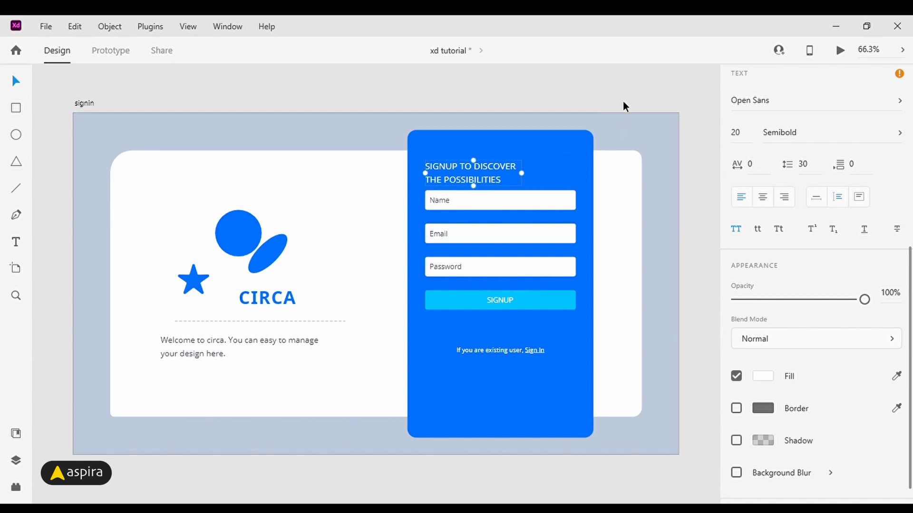
Step: Change the heading from uppercase to title case and move it up slightly above the Name field
{"action": "scroll", "coordinate": [792, 211], "scroll_direction": "up", "scroll_amount": 5}
{"action": "scroll", "coordinate": [784, 280], "scroll_direction": "down", "scroll_amount": 6}
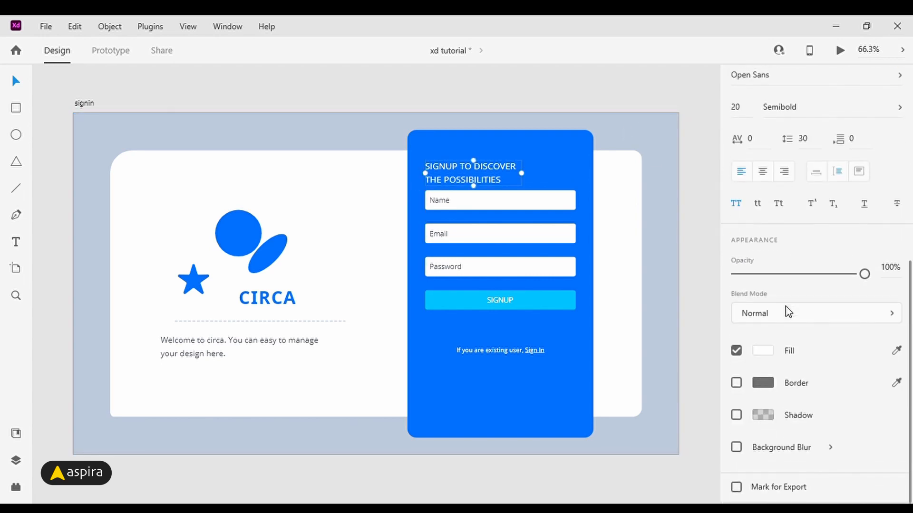
{"action": "left_click", "coordinate": [735, 206]}
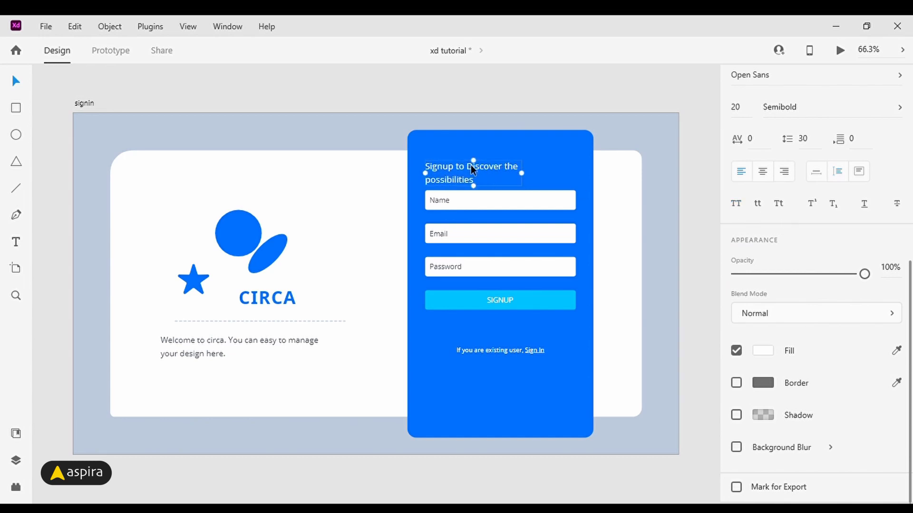
{"action": "left_click", "coordinate": [778, 205]}
{"action": "left_click_drag", "start_coordinate": [462, 166], "coordinate": [462, 163]}
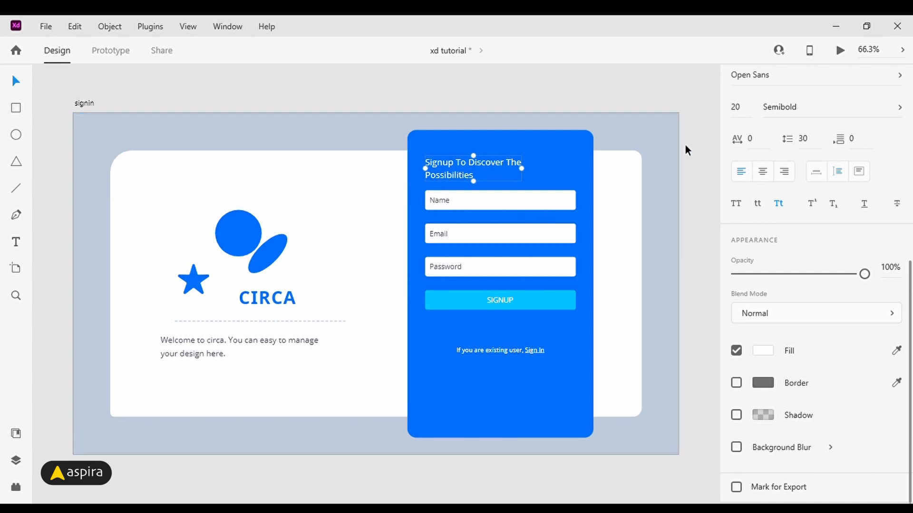
Step: Select the heading, input fields, SIGNUP button and existing-user text and move them down on the blue panel
{"action": "left_click_drag", "start_coordinate": [693, 146], "coordinate": [412, 254]}
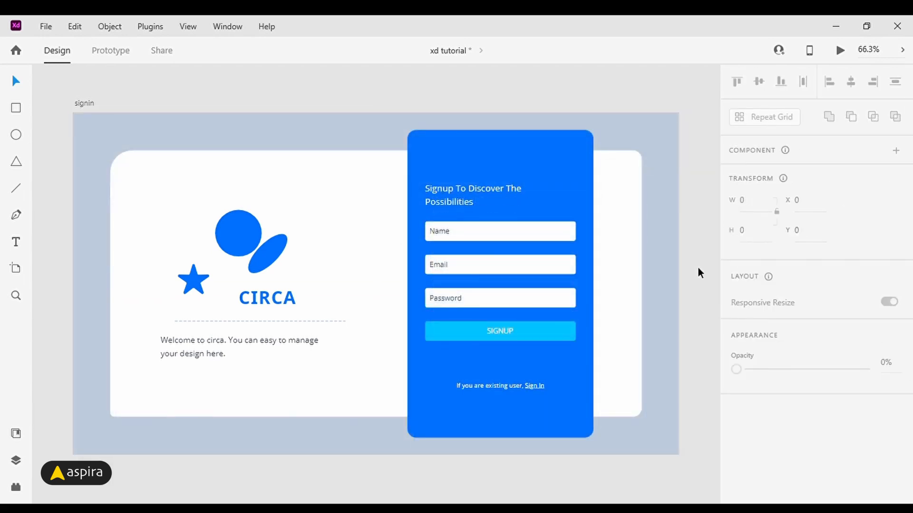